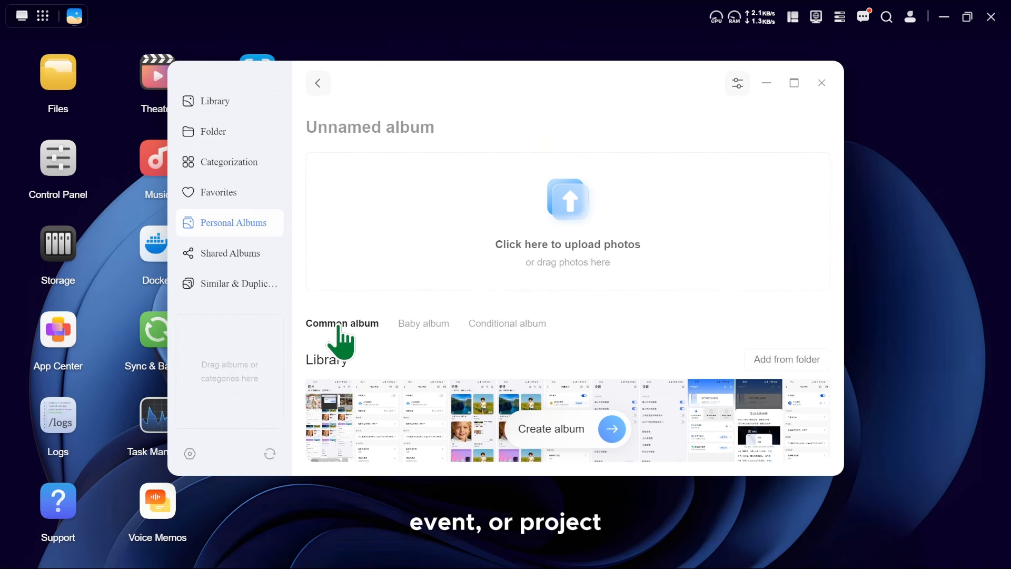
Name the new common album Screenshot and show the library photos suggested for that name.
{"action": "left_click", "coordinate": [340, 127]}
{"action": "type", "text": "Screenshot"}
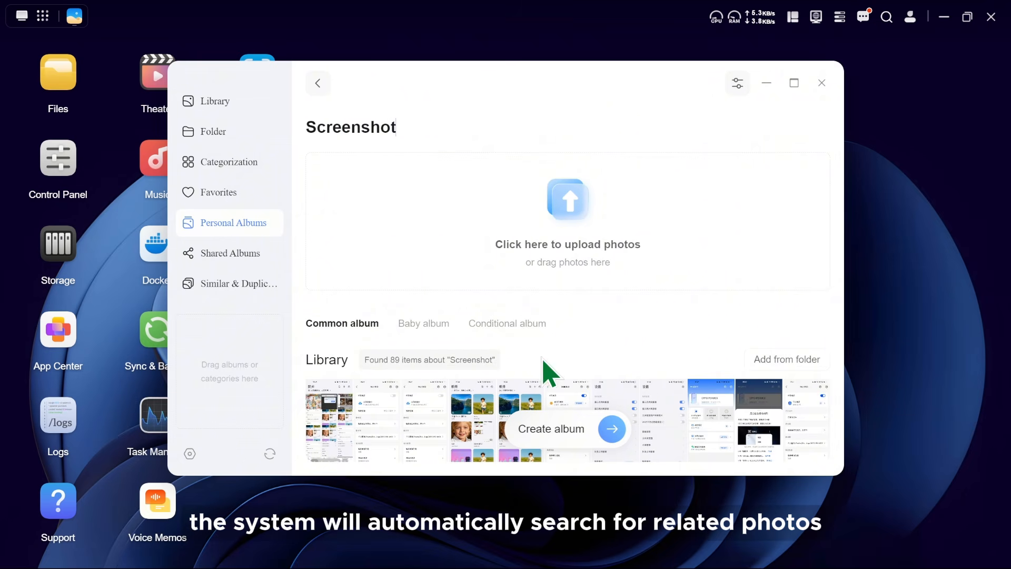
{"action": "left_click", "coordinate": [423, 366]}
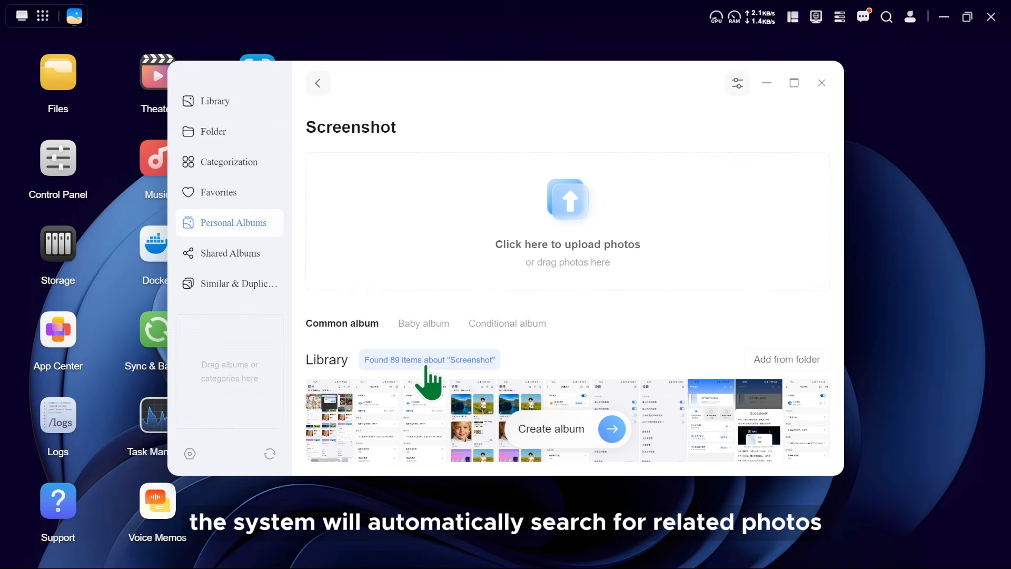
Select seven of the suggested library screenshots and create the Screenshot album with them.
{"action": "left_click", "coordinate": [387, 395]}
{"action": "left_click", "coordinate": [416, 400]}
{"action": "left_click", "coordinate": [566, 400]}
{"action": "left_click", "coordinate": [614, 403]}
{"action": "left_click", "coordinate": [665, 404]}
{"action": "left_click", "coordinate": [710, 404]}
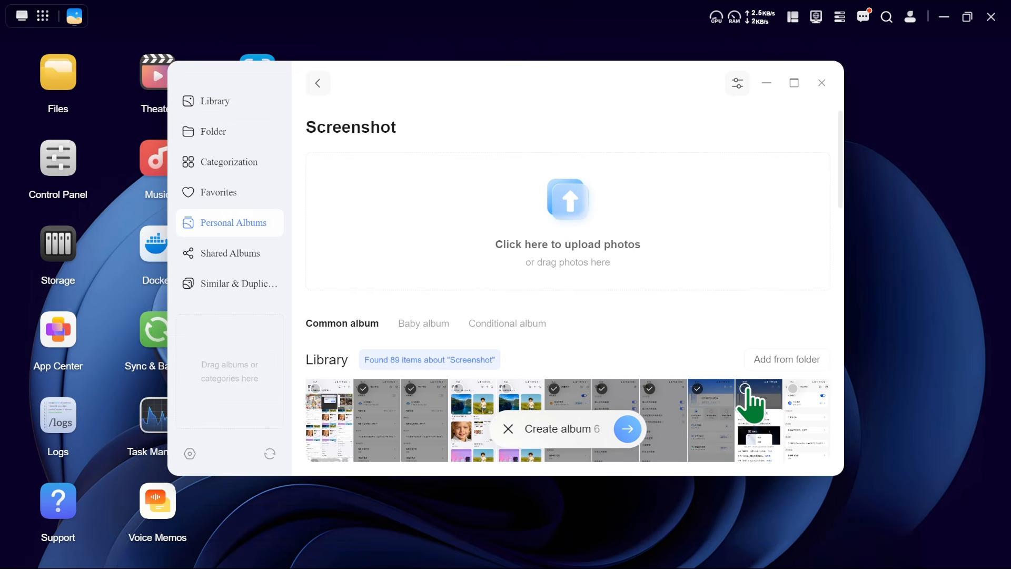
{"action": "left_click", "coordinate": [751, 392]}
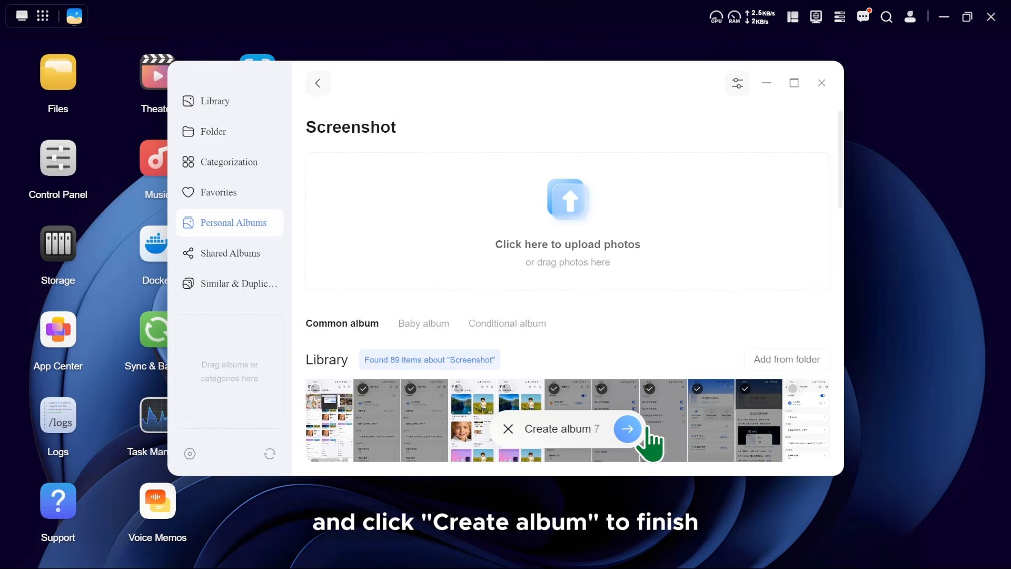
{"action": "left_click", "coordinate": [627, 428]}
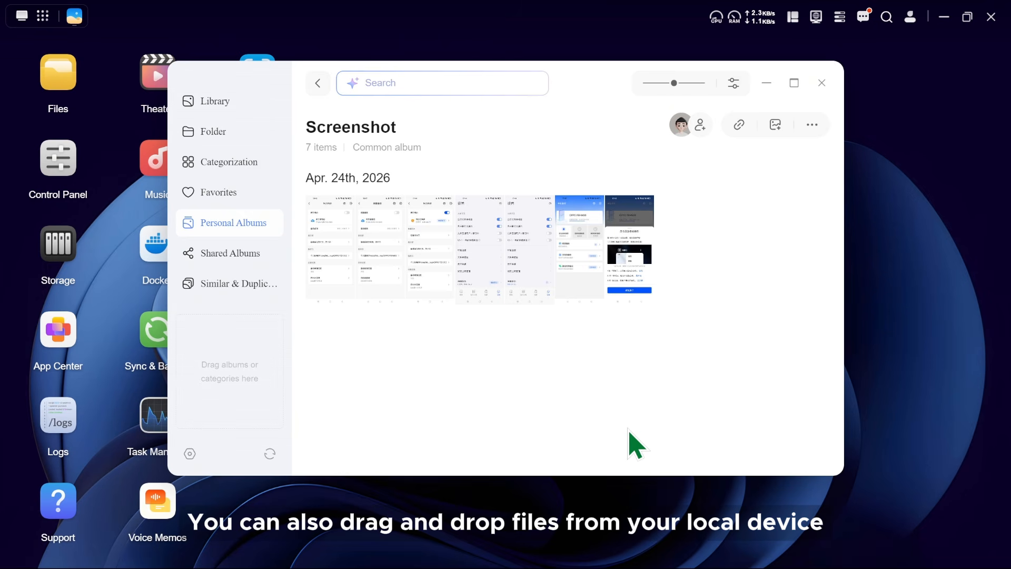
Create a new album named sky from three library photos: the dusk seashore, the palm beach and the garden pavilion.
{"action": "left_click", "coordinate": [213, 104]}
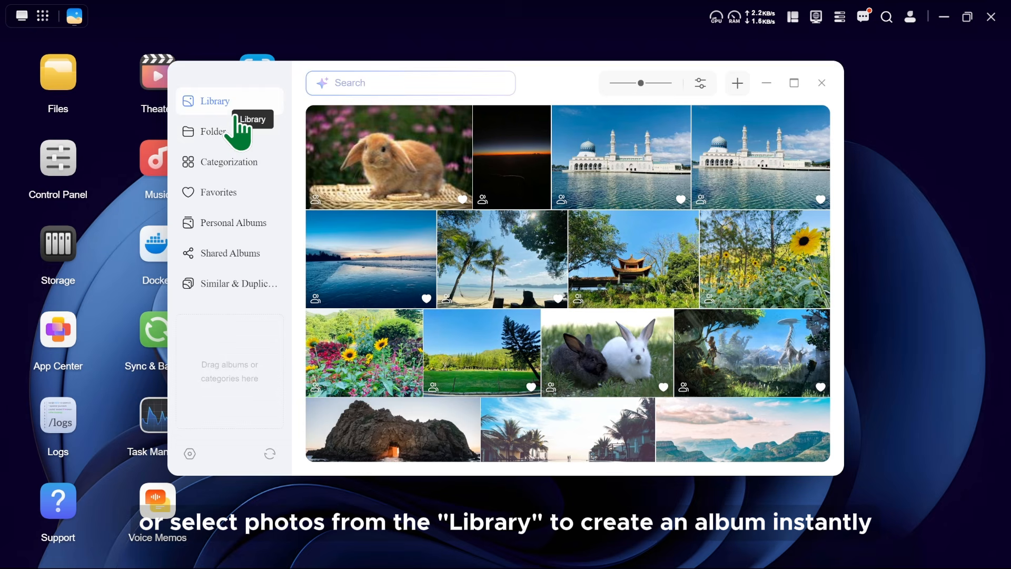
{"action": "left_click", "coordinate": [316, 220]}
{"action": "left_click", "coordinate": [446, 220]}
{"action": "left_click", "coordinate": [578, 220]}
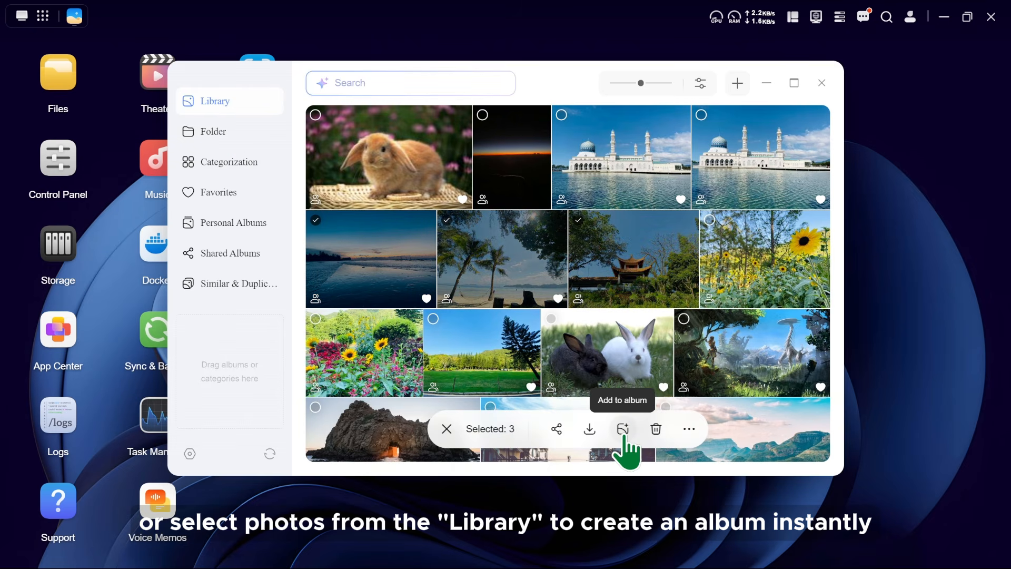
{"action": "left_click", "coordinate": [623, 428]}
{"action": "left_click", "coordinate": [441, 199]}
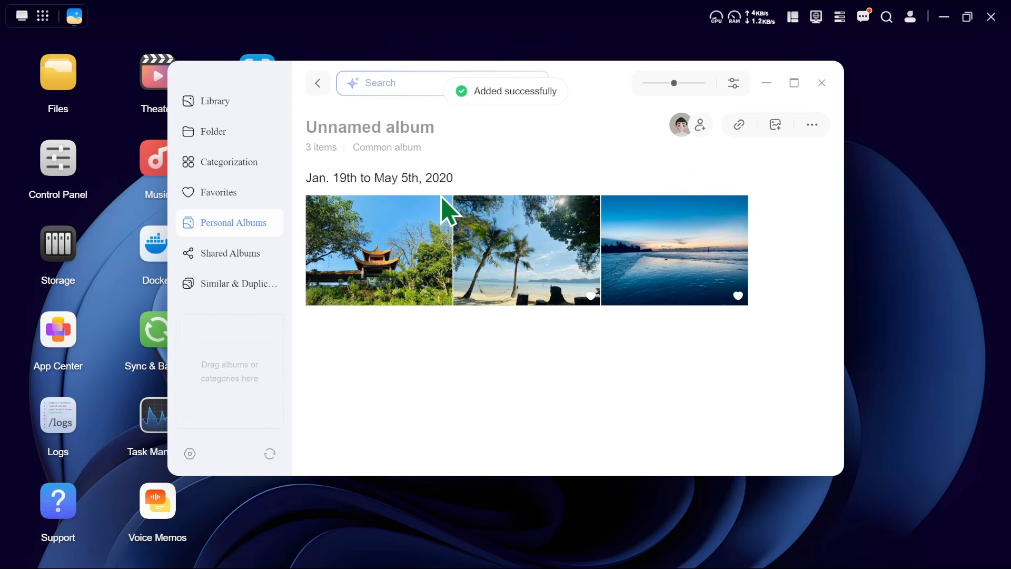
{"action": "type", "text": "sky"}
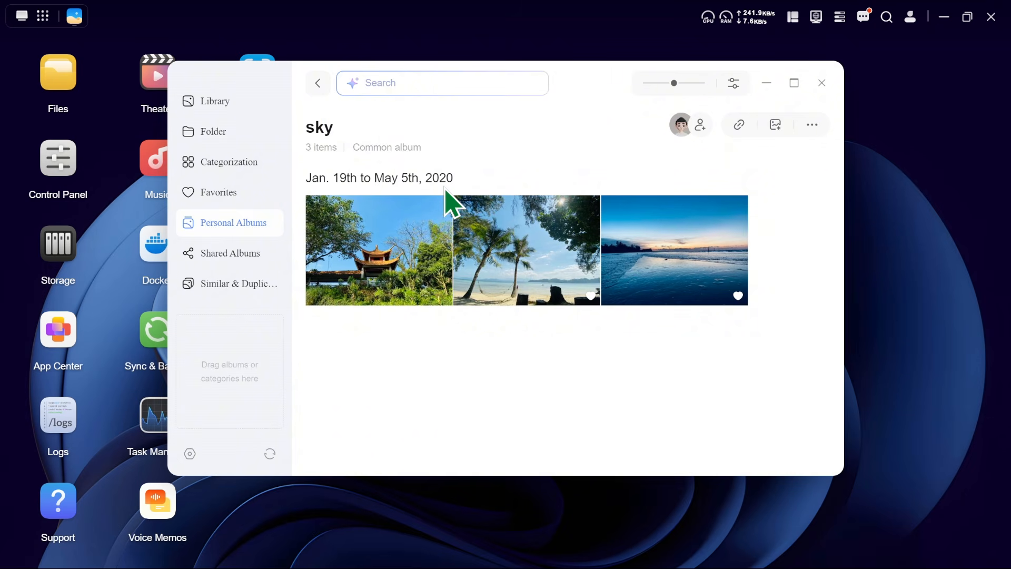
Return to the personal albums and rename the sky album as sea.
{"action": "left_click", "coordinate": [318, 84]}
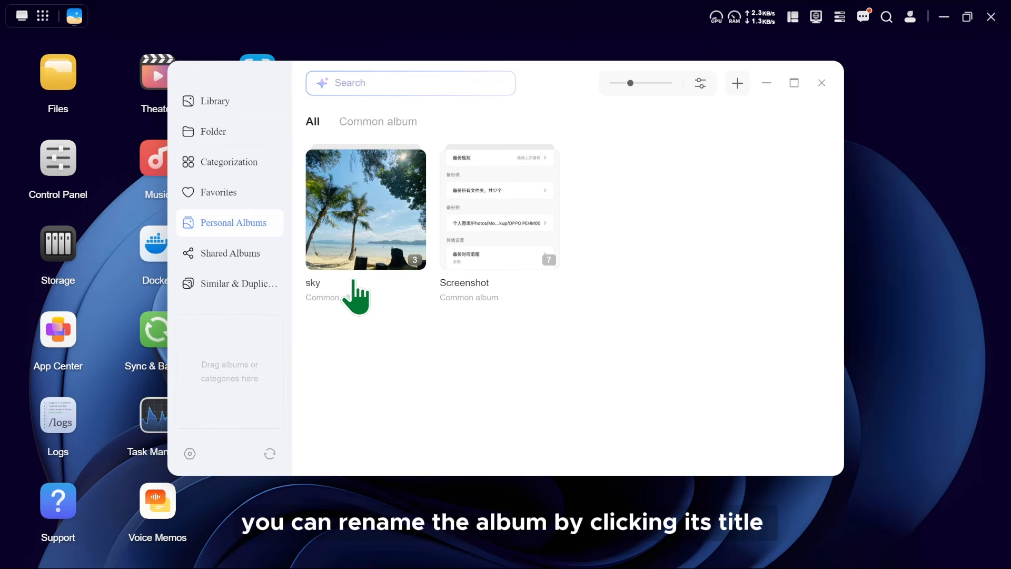
{"action": "left_click", "coordinate": [315, 287]}
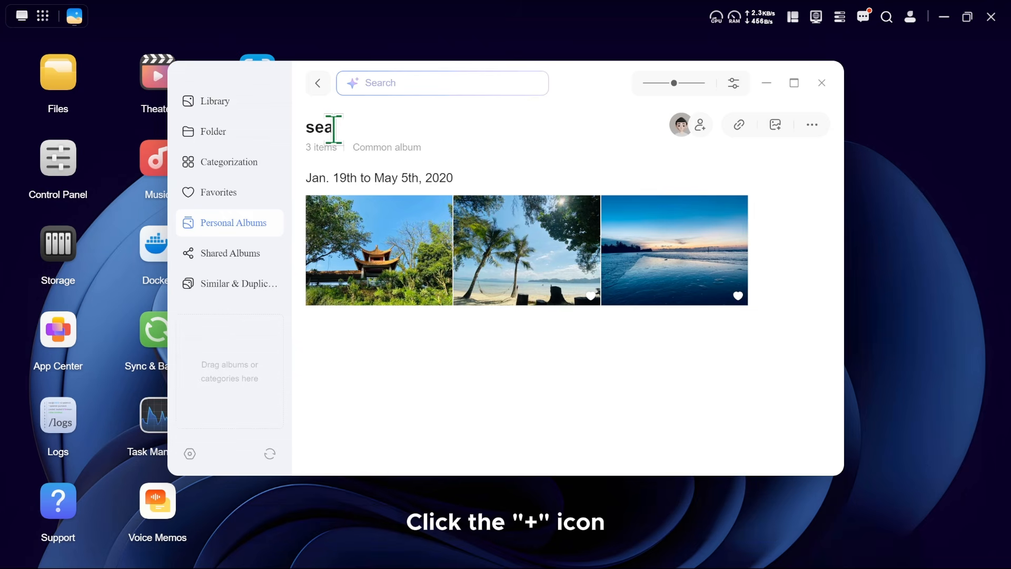
Share the sea album internally with the six listed users.
{"action": "left_click", "coordinate": [700, 125]}
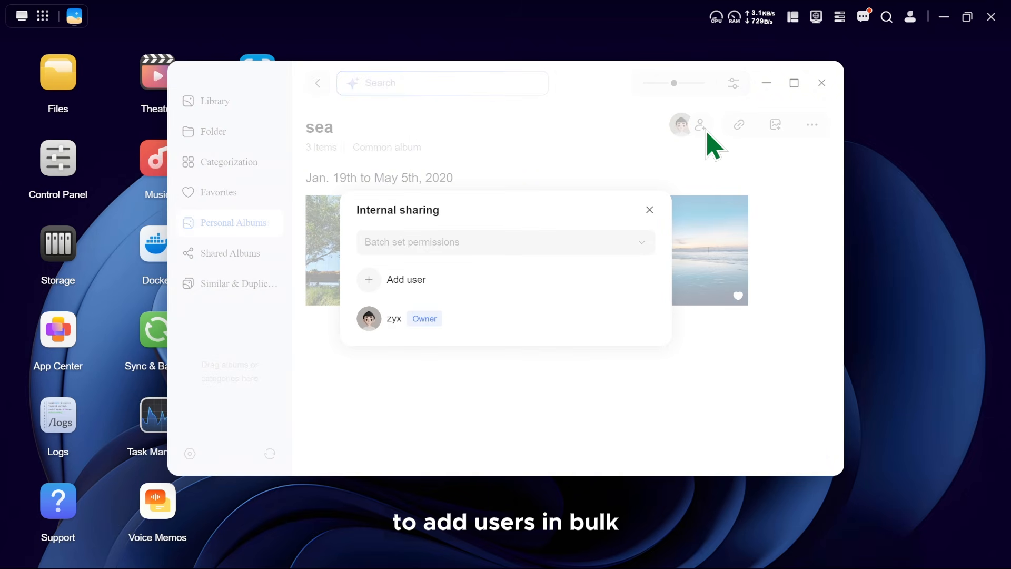
{"action": "left_click", "coordinate": [369, 279]}
{"action": "left_click", "coordinate": [336, 341]}
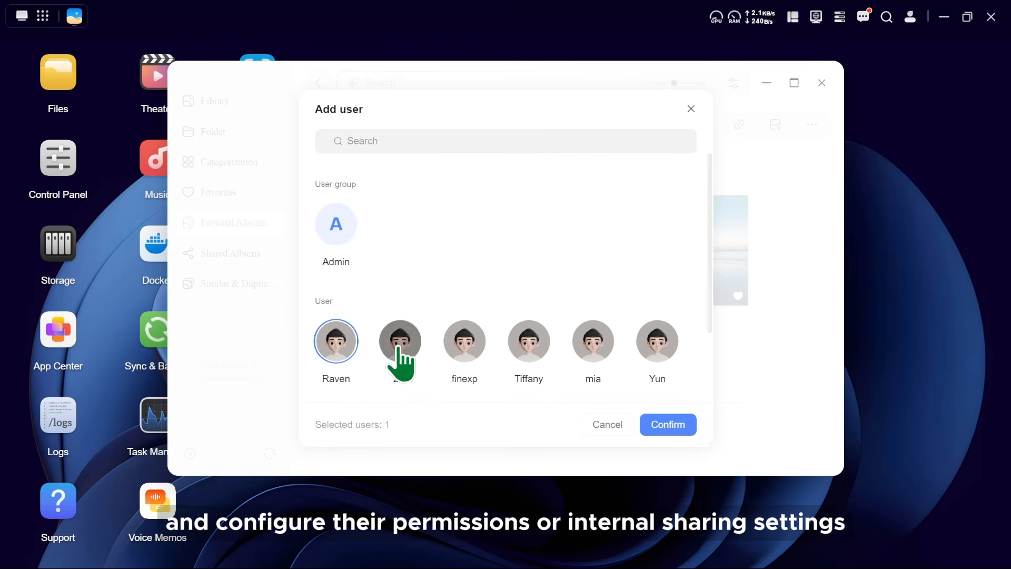
{"action": "left_click", "coordinate": [401, 341]}
{"action": "left_click", "coordinate": [465, 341]}
{"action": "left_click", "coordinate": [529, 341]}
{"action": "left_click", "coordinate": [667, 424]}
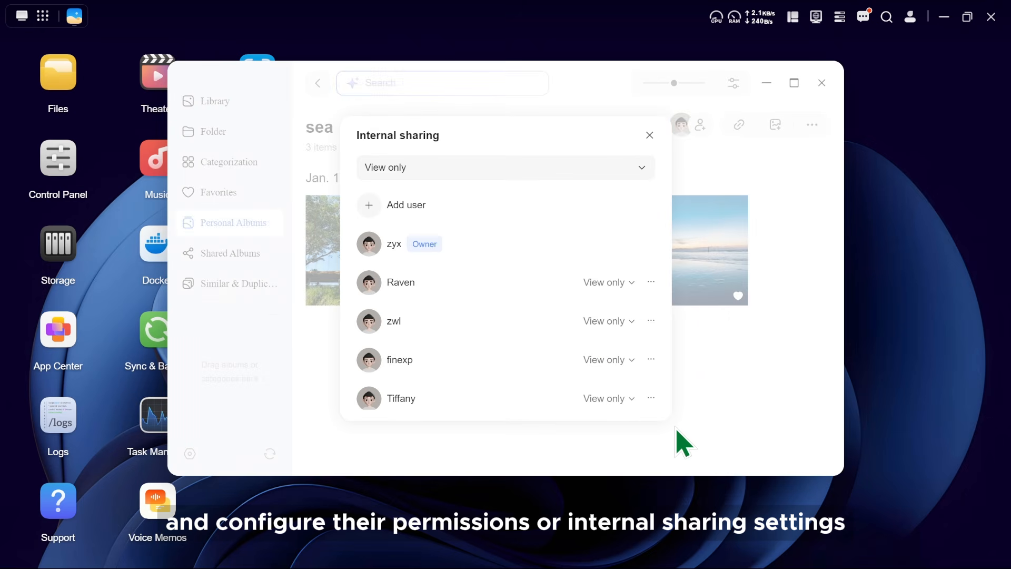
Give the second added user Manage permission, and batch set all shared users' permissions to Manage.
{"action": "left_click", "coordinate": [604, 322]}
{"action": "left_click", "coordinate": [589, 289]}
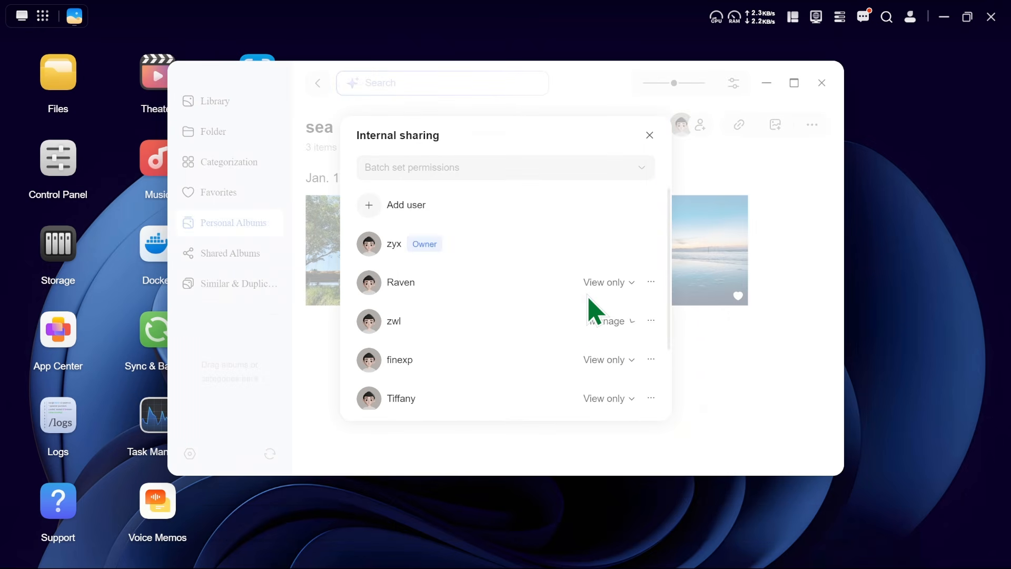
{"action": "left_click", "coordinate": [513, 167]}
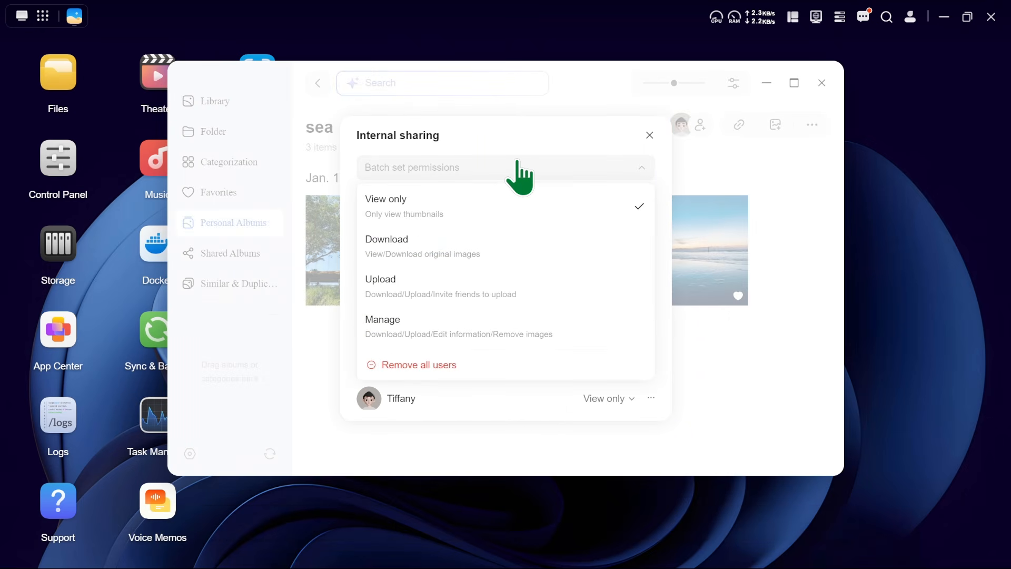
{"action": "left_click", "coordinate": [500, 329]}
{"action": "scroll", "coordinate": [506, 347], "scroll_direction": "down", "scroll_amount": 2}
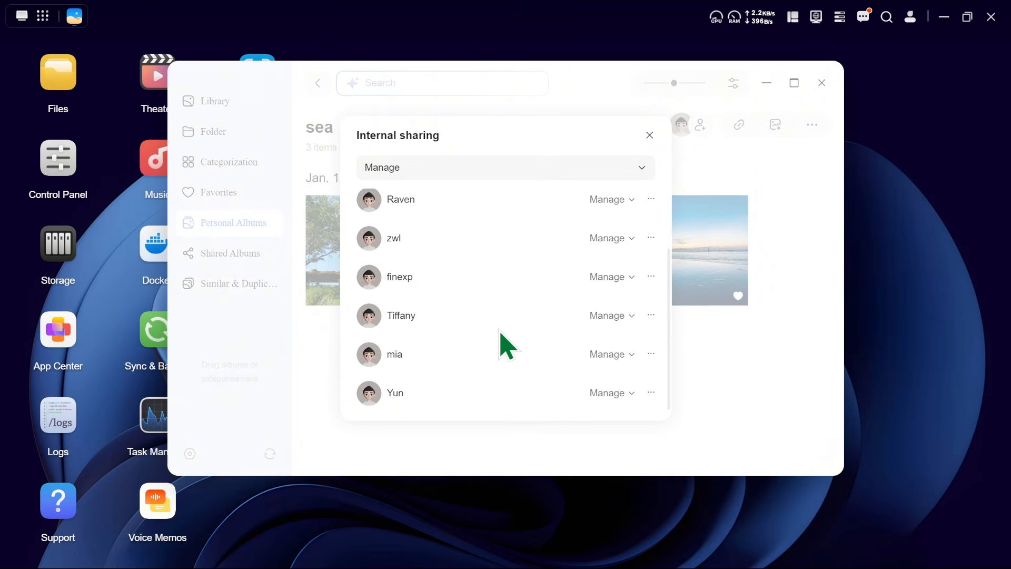
{"action": "left_click", "coordinate": [649, 136]}
Set up external link sharing for the sea album with View only permission and a validity of 3 days.
{"action": "left_click", "coordinate": [738, 125]}
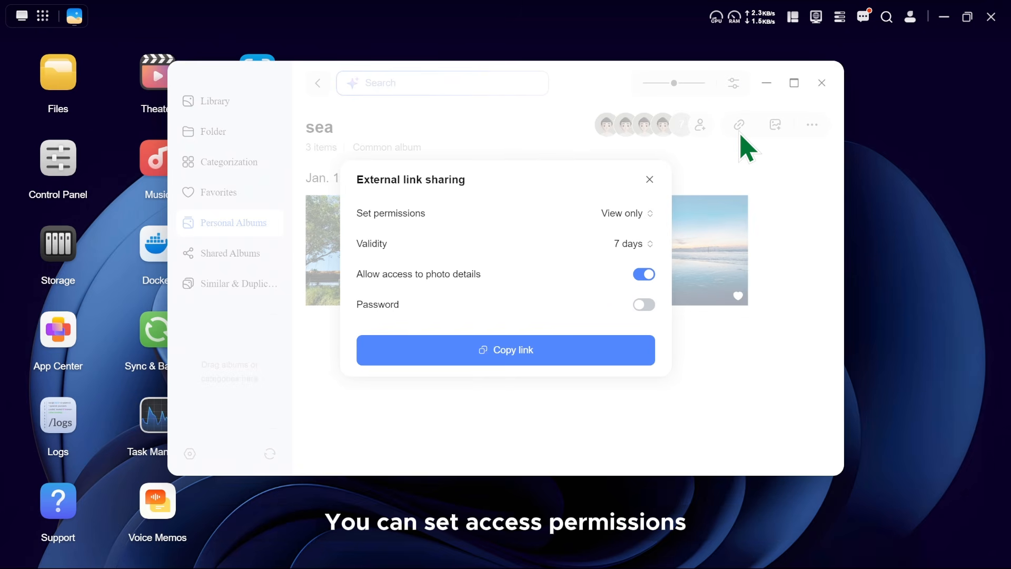
{"action": "left_click", "coordinate": [624, 222]}
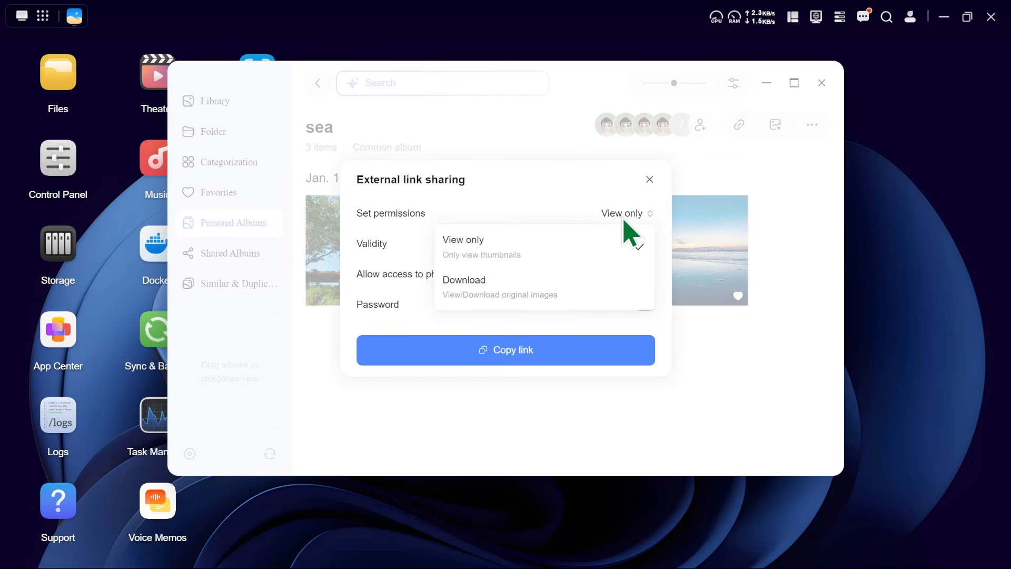
{"action": "left_click", "coordinate": [630, 237]}
{"action": "left_click", "coordinate": [631, 244]}
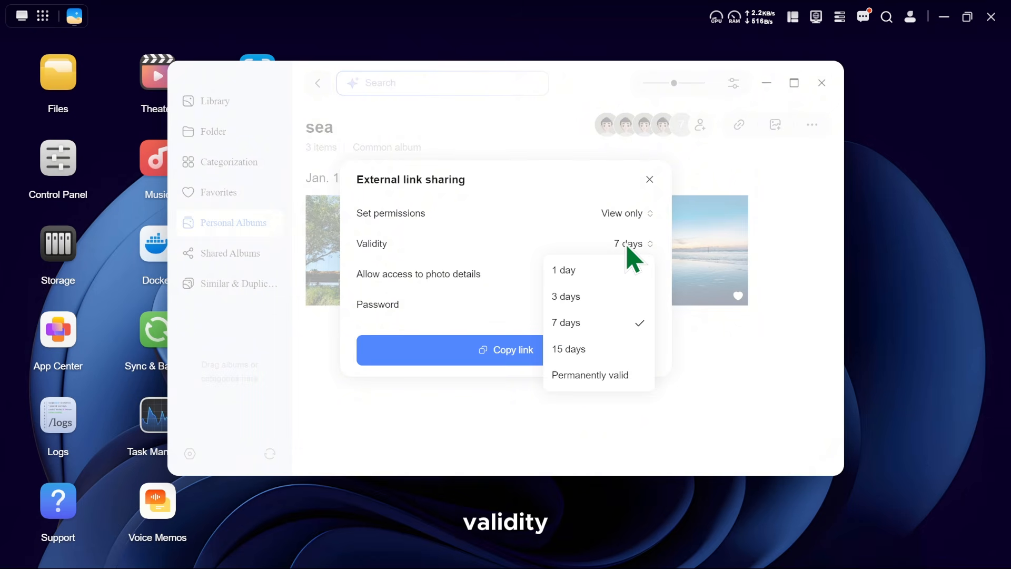
{"action": "left_click", "coordinate": [579, 296]}
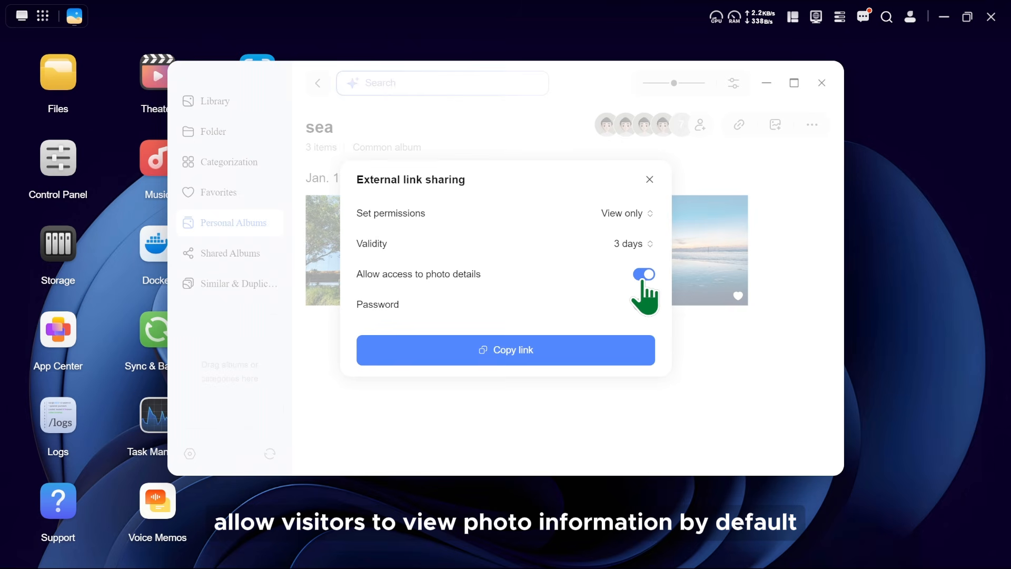
Toggle the link's password protection on and off, and copy the external sharing link.
{"action": "left_click", "coordinate": [643, 304]}
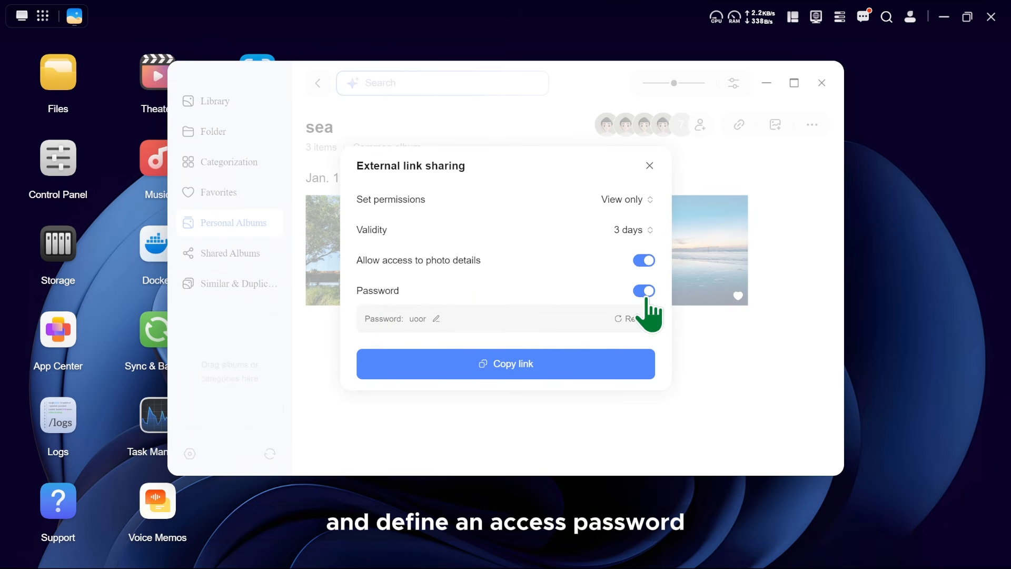
{"action": "left_click", "coordinate": [647, 300]}
{"action": "left_click", "coordinate": [516, 350]}
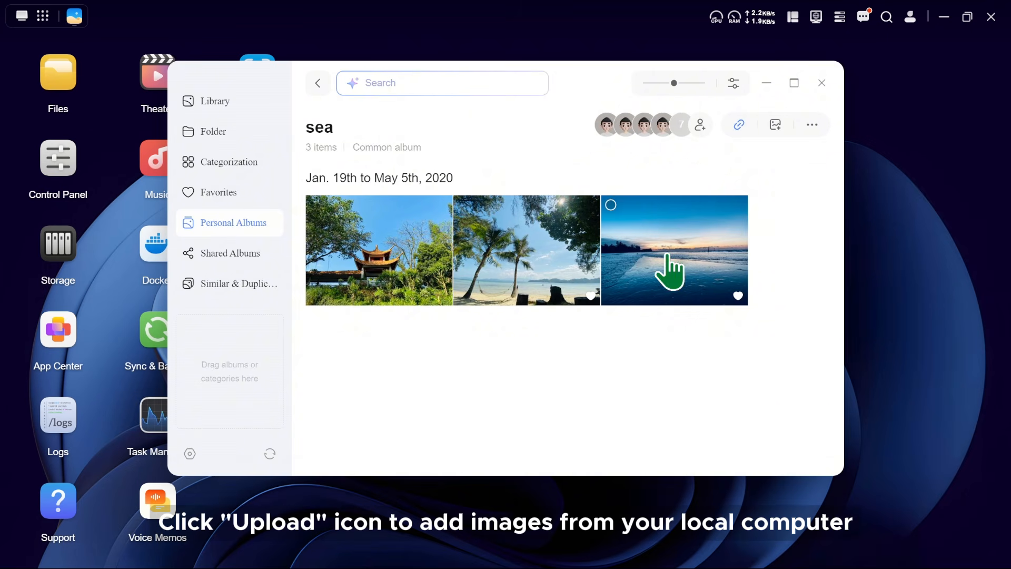
{"action": "left_click", "coordinate": [775, 125]}
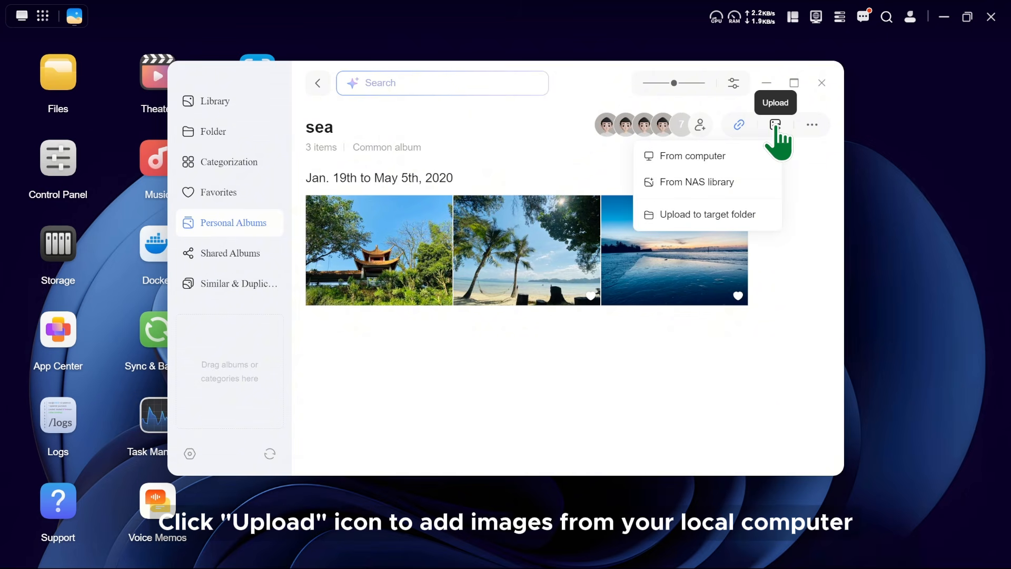
{"action": "left_click", "coordinate": [748, 158]}
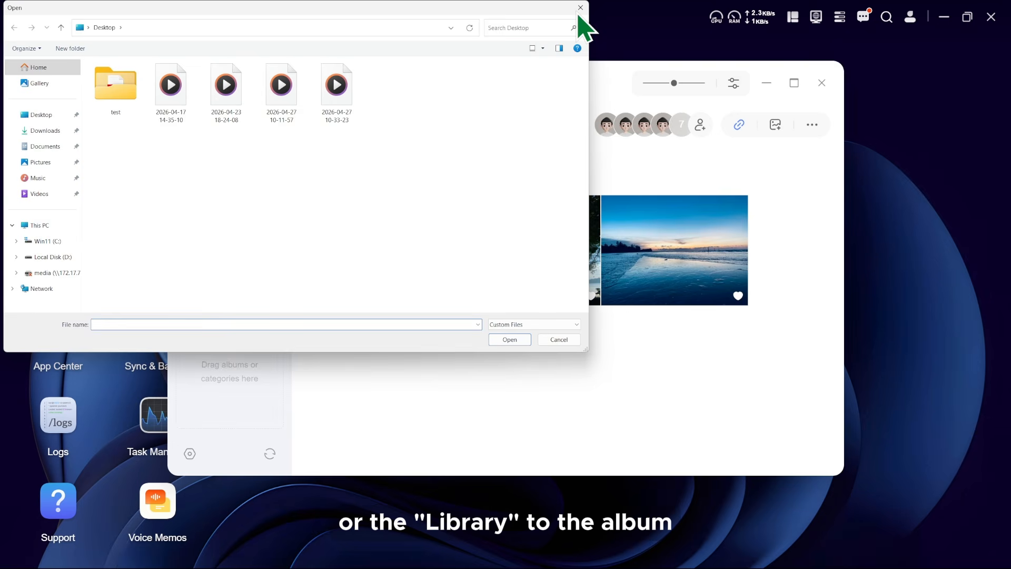
{"action": "left_click", "coordinate": [579, 12]}
Add two phone screenshots from the NAS library to the sea album.
{"action": "left_click", "coordinate": [774, 126]}
{"action": "left_click", "coordinate": [735, 179]}
{"action": "left_click", "coordinate": [745, 150]}
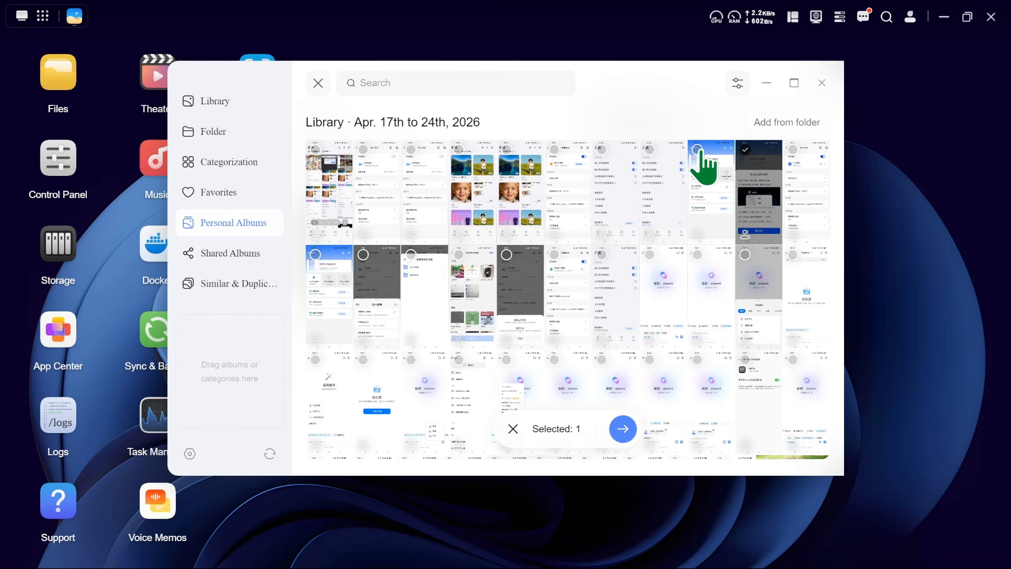
{"action": "left_click", "coordinate": [697, 151]}
{"action": "left_click", "coordinate": [623, 428]}
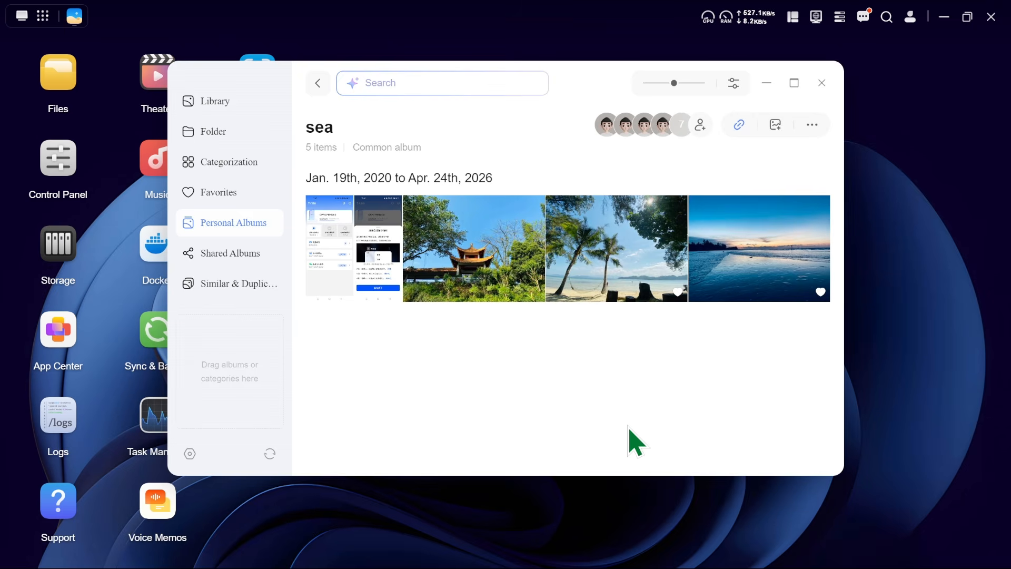
{"action": "left_click", "coordinate": [775, 125]}
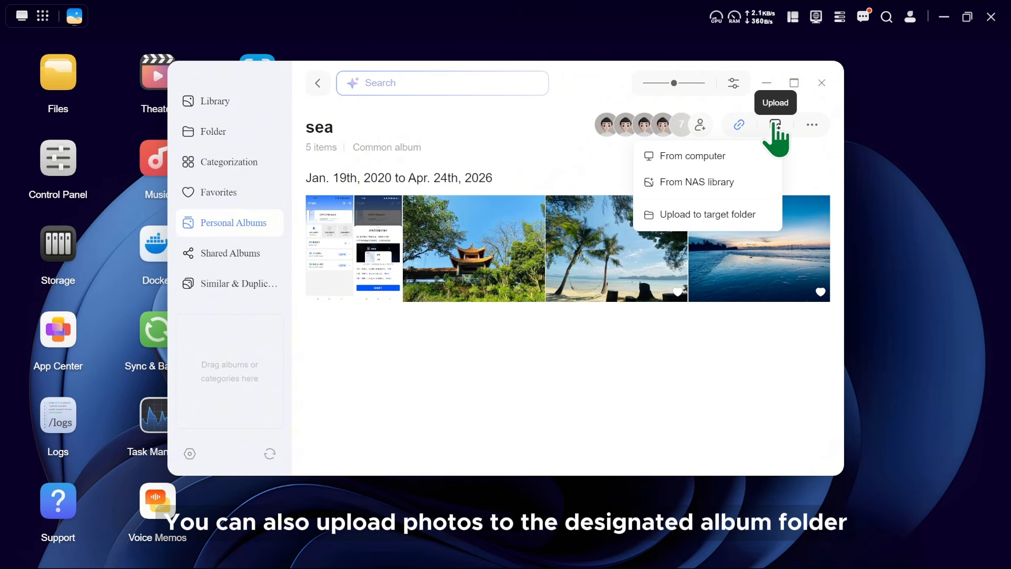
{"action": "left_click", "coordinate": [751, 214]}
{"action": "double_click", "coordinate": [744, 237]}
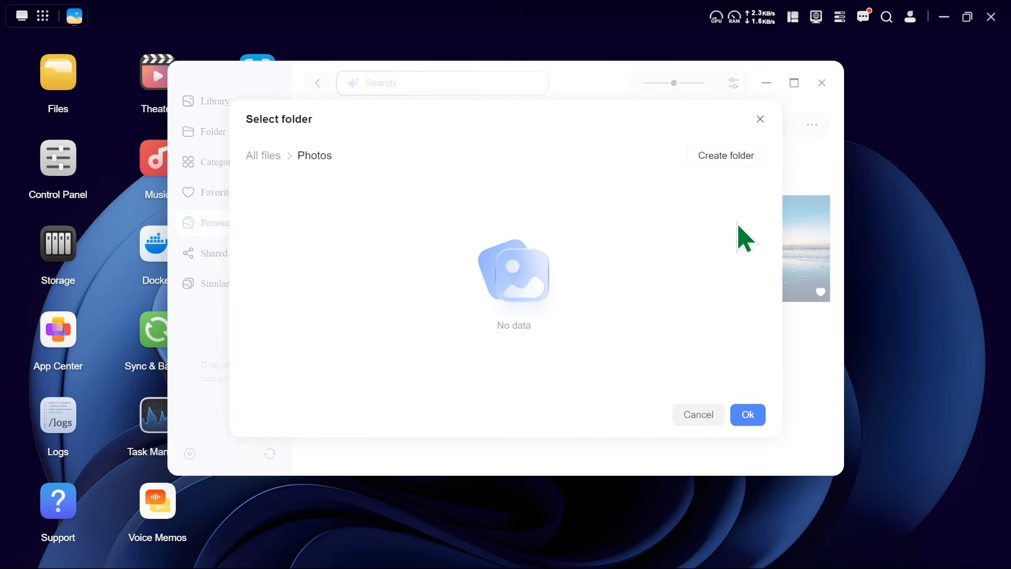
{"action": "left_click", "coordinate": [748, 415]}
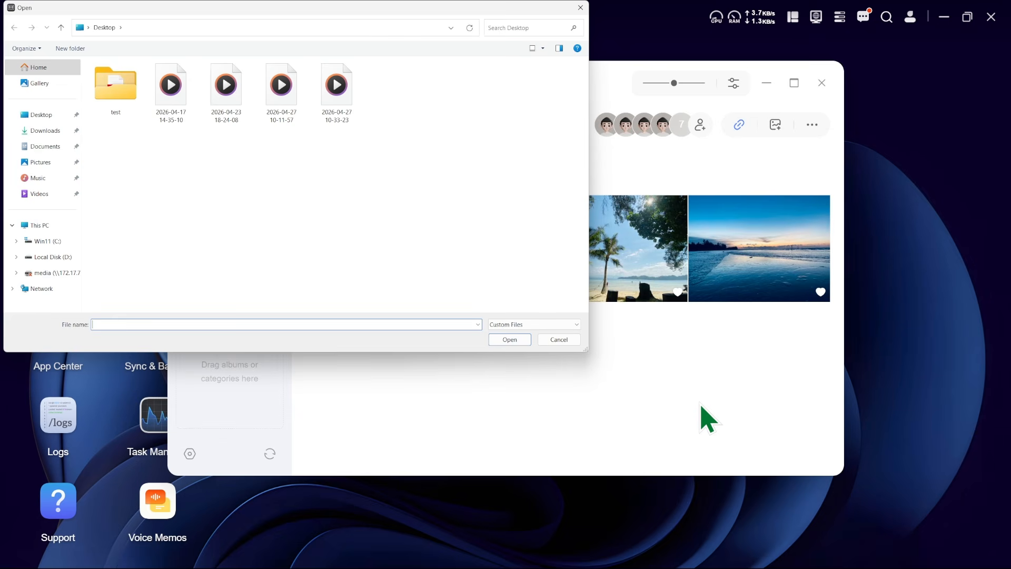
{"action": "left_click", "coordinate": [558, 339]}
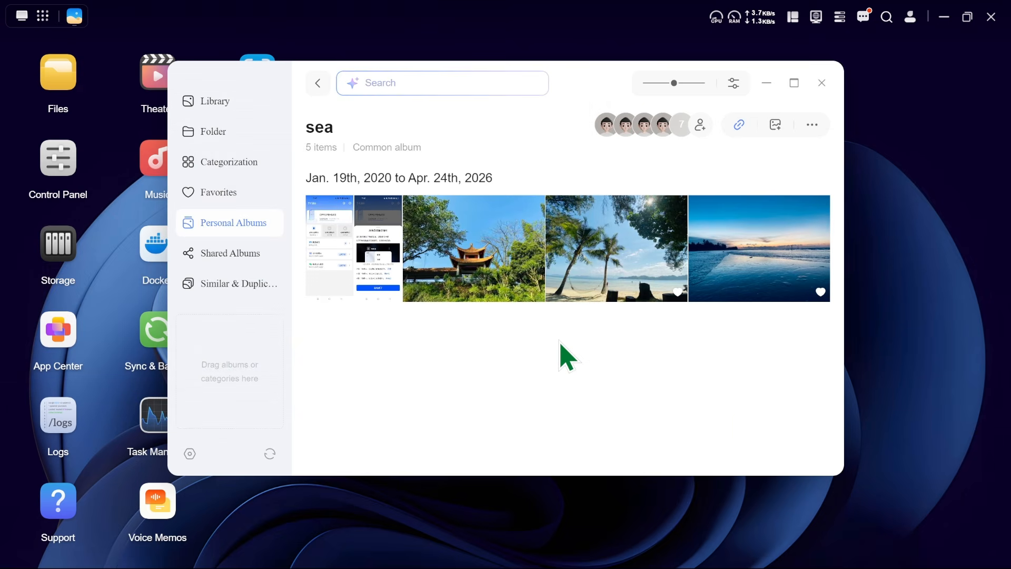
Download the sea album to the computer and close the browser window that handles the download.
{"action": "left_click", "coordinate": [812, 126]}
{"action": "left_click", "coordinate": [792, 158]}
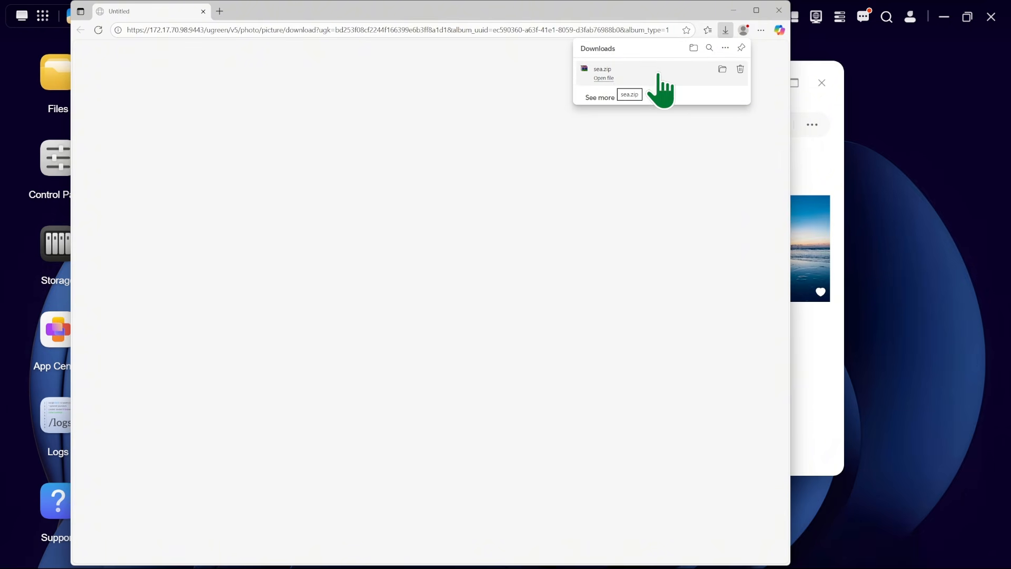
{"action": "left_click", "coordinate": [778, 10]}
{"action": "left_click", "coordinate": [812, 125]}
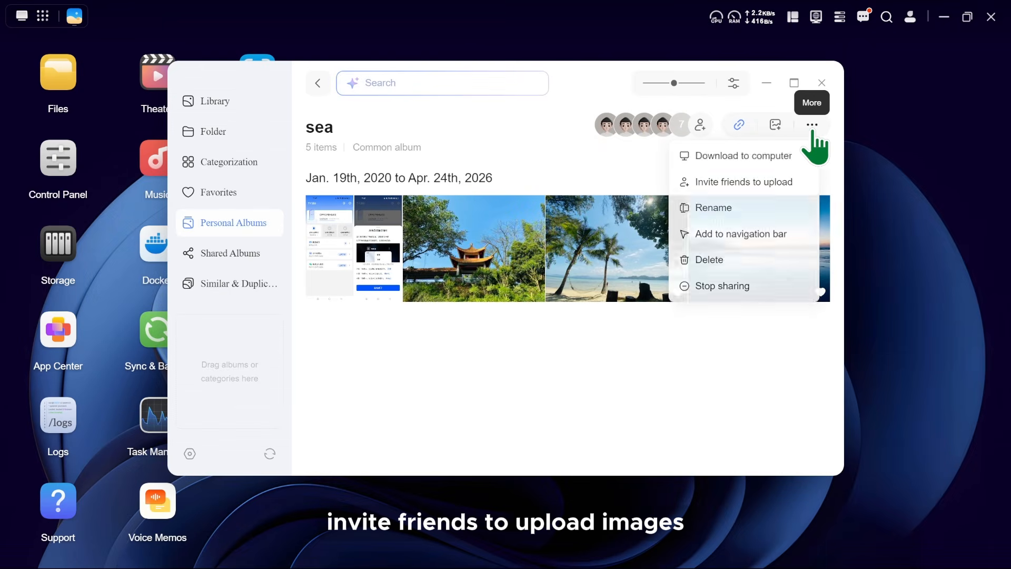
{"action": "left_click", "coordinate": [789, 183]}
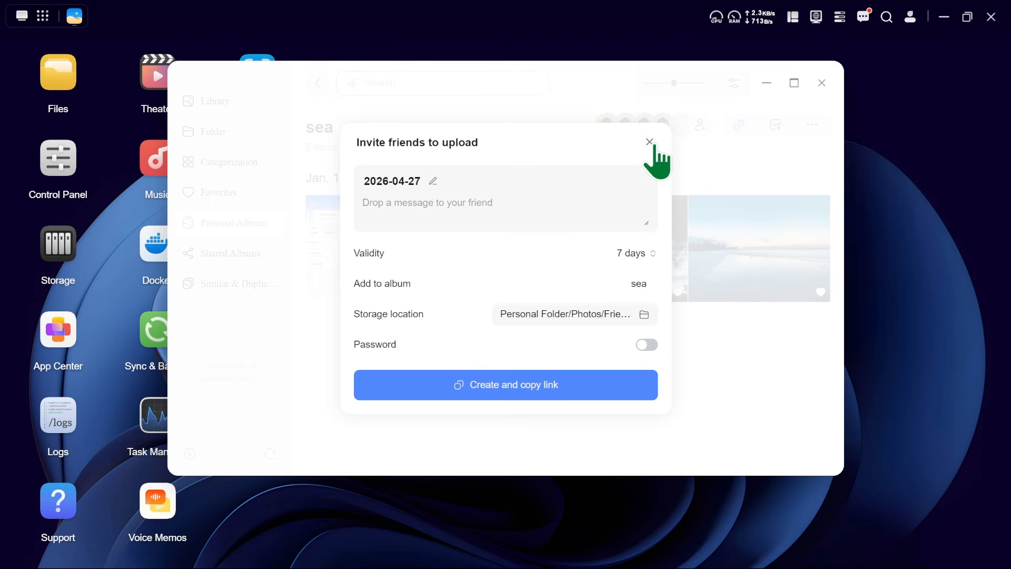
{"action": "left_click", "coordinate": [649, 142]}
Rename the sea album to sky and add it to the navigation bar.
{"action": "left_click", "coordinate": [812, 131]}
{"action": "left_click", "coordinate": [756, 207]}
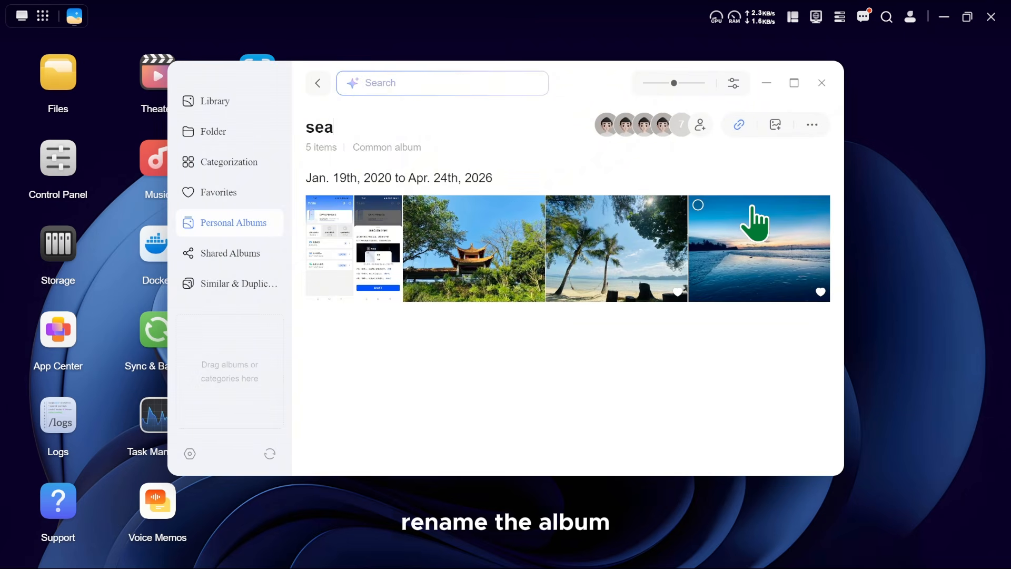
{"action": "key", "text": "BackSpace"}
{"action": "key", "text": "BackSpace"}
{"action": "key", "text": "BackSpace"}
{"action": "type", "text": "sky"}
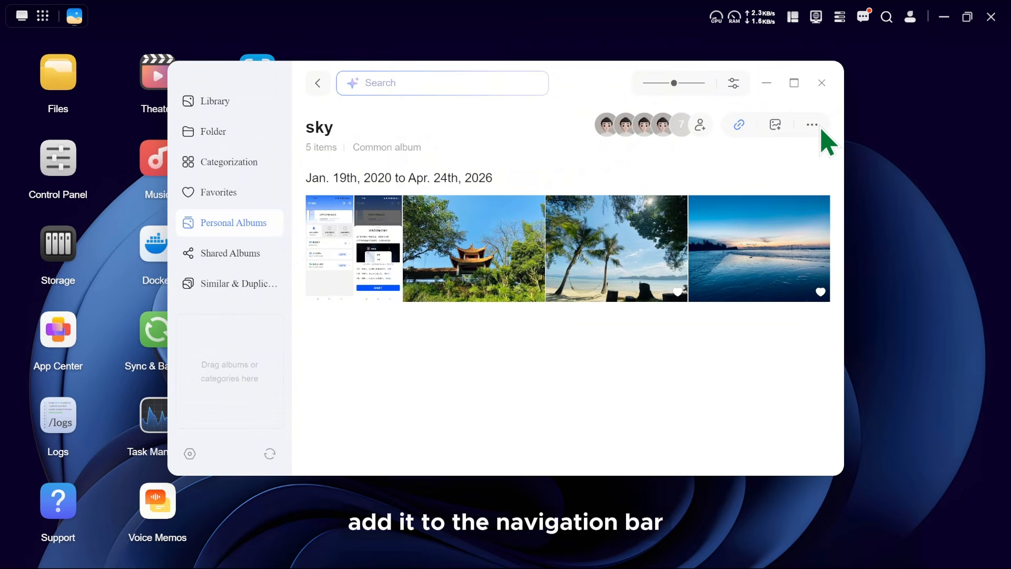
{"action": "left_click", "coordinate": [811, 125]}
{"action": "left_click", "coordinate": [754, 227]}
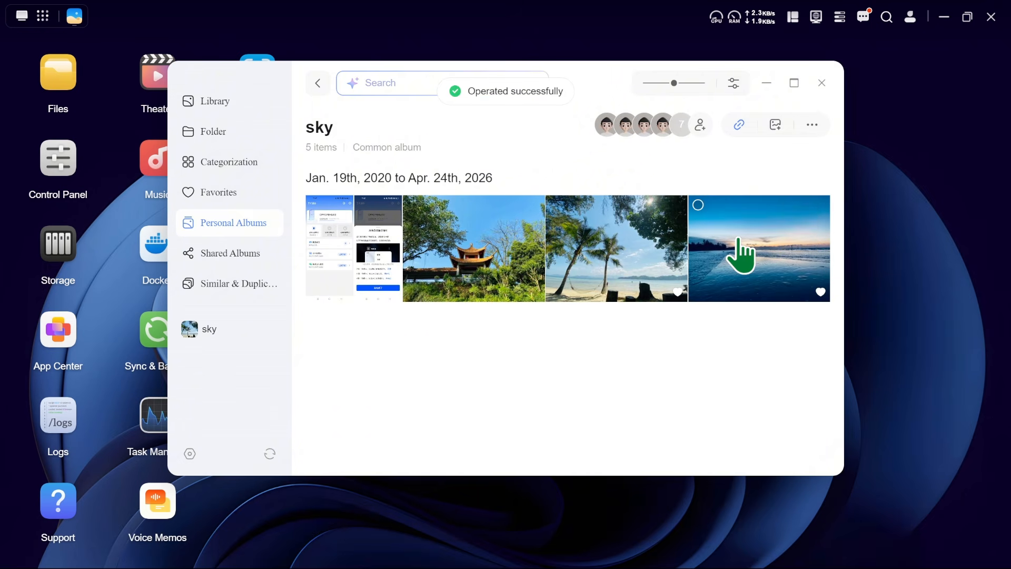
{"action": "left_click", "coordinate": [811, 125]}
{"action": "left_click", "coordinate": [760, 258]}
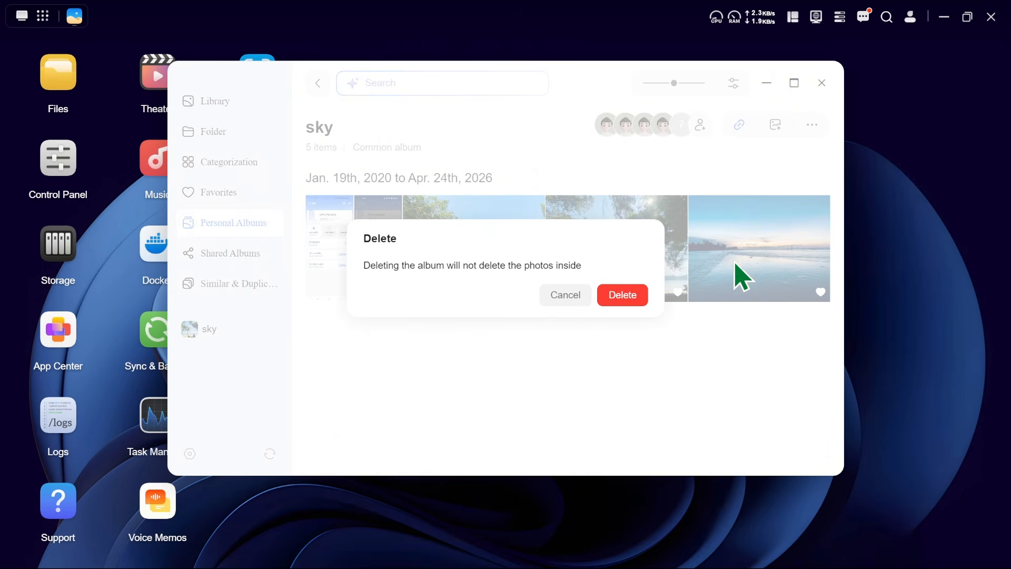
{"action": "left_click", "coordinate": [564, 294]}
Stop sharing the sky album and confirm ending other users' access.
{"action": "left_click", "coordinate": [811, 125]}
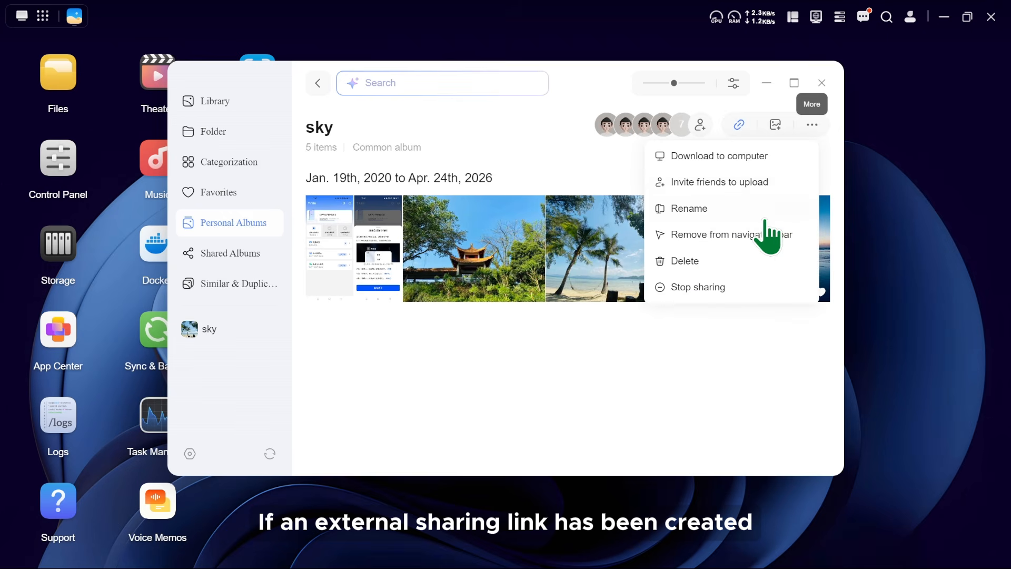
{"action": "left_click", "coordinate": [722, 285]}
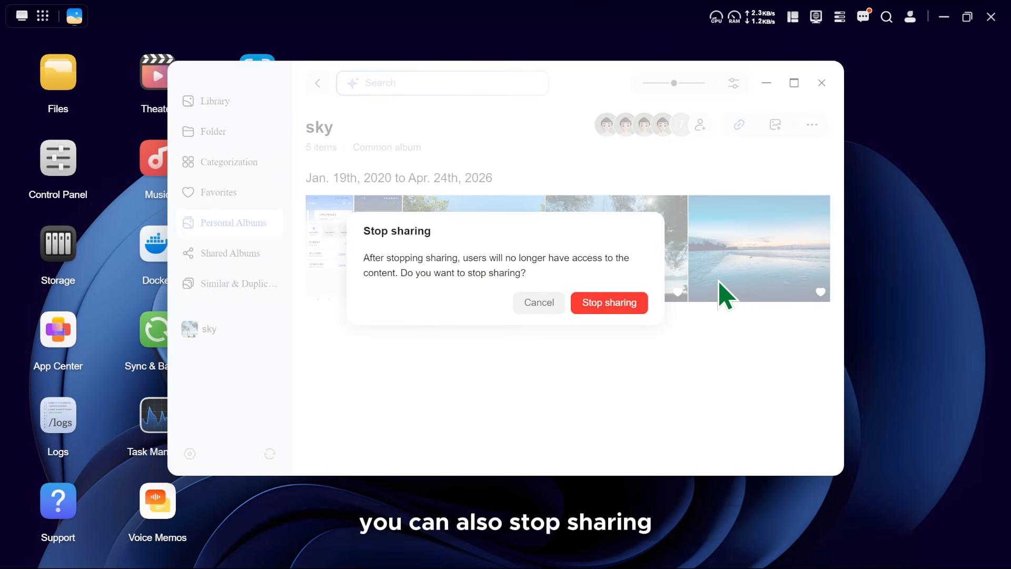
{"action": "left_click", "coordinate": [625, 308]}
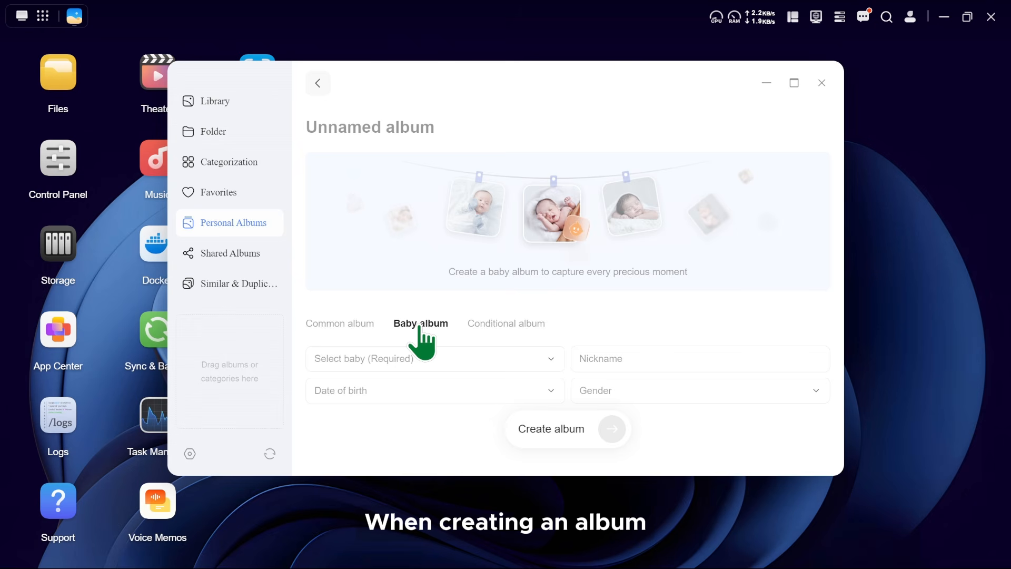
Select the last face in the second row as the baby for the baby album and fill in the date of birth.
{"action": "left_click", "coordinate": [406, 358]}
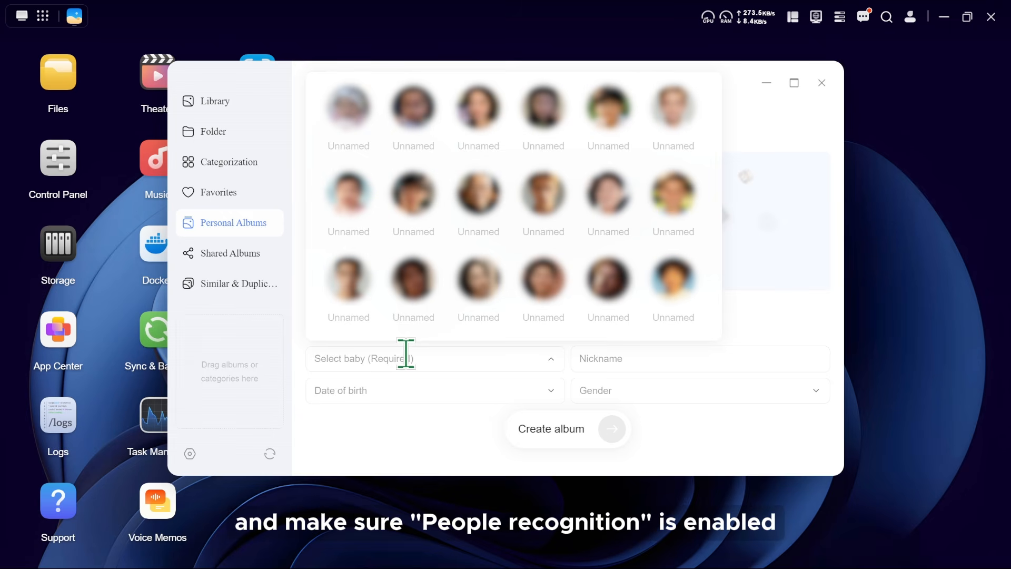
{"action": "left_click", "coordinate": [669, 200]}
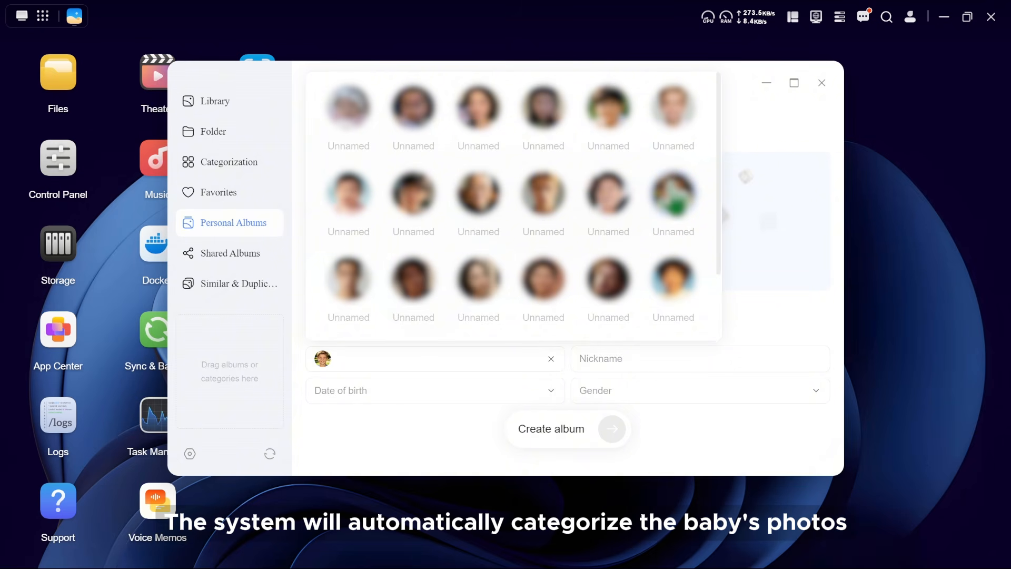
{"action": "left_click", "coordinate": [456, 390]}
{"action": "left_click", "coordinate": [435, 359]}
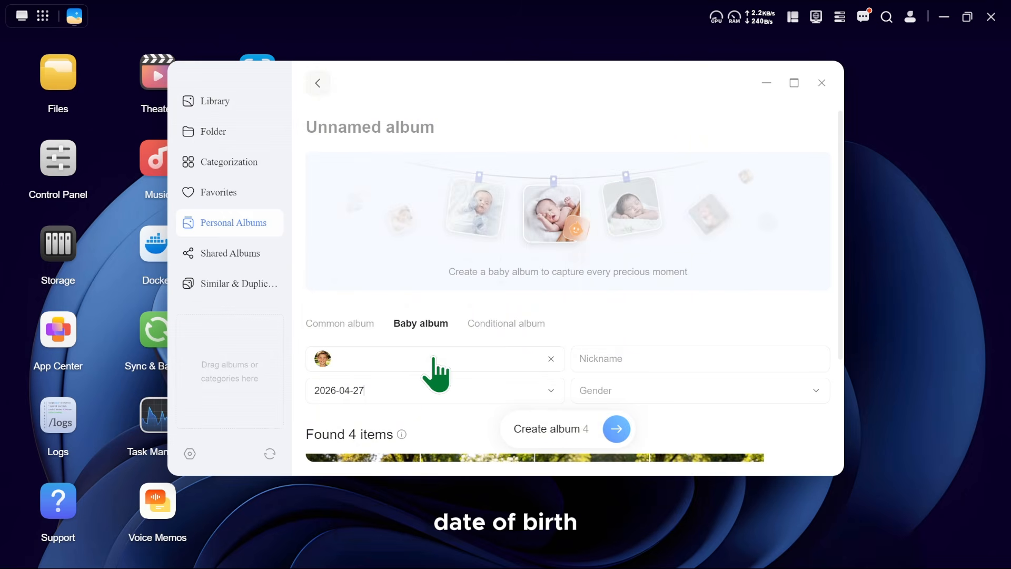
Enter the nickname Ugreen, set the gender to Boy, and create the baby album.
{"action": "left_click", "coordinate": [627, 361]}
{"action": "type", "text": "Ugreen"}
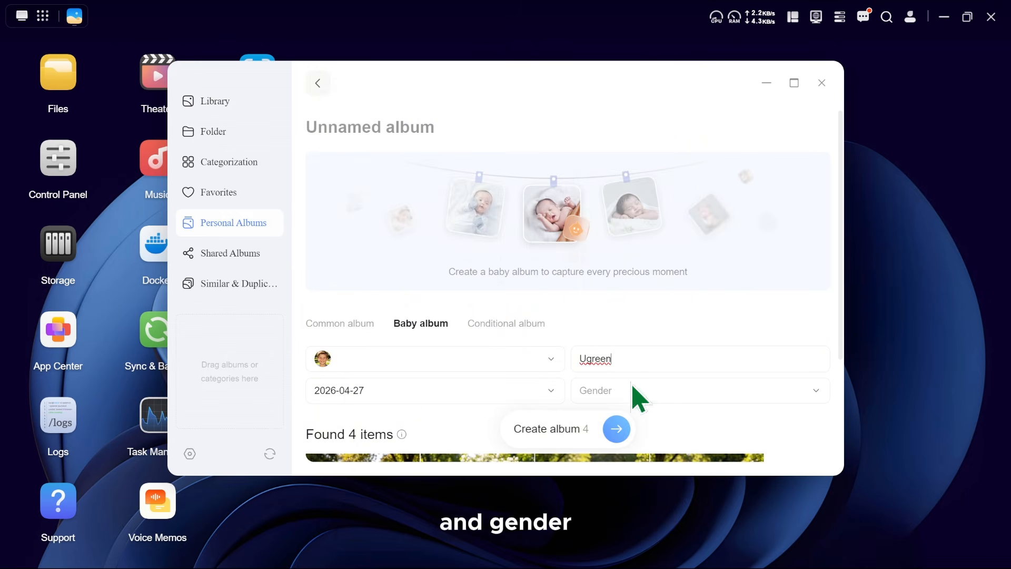
{"action": "left_click", "coordinate": [632, 392]}
{"action": "left_click", "coordinate": [638, 420]}
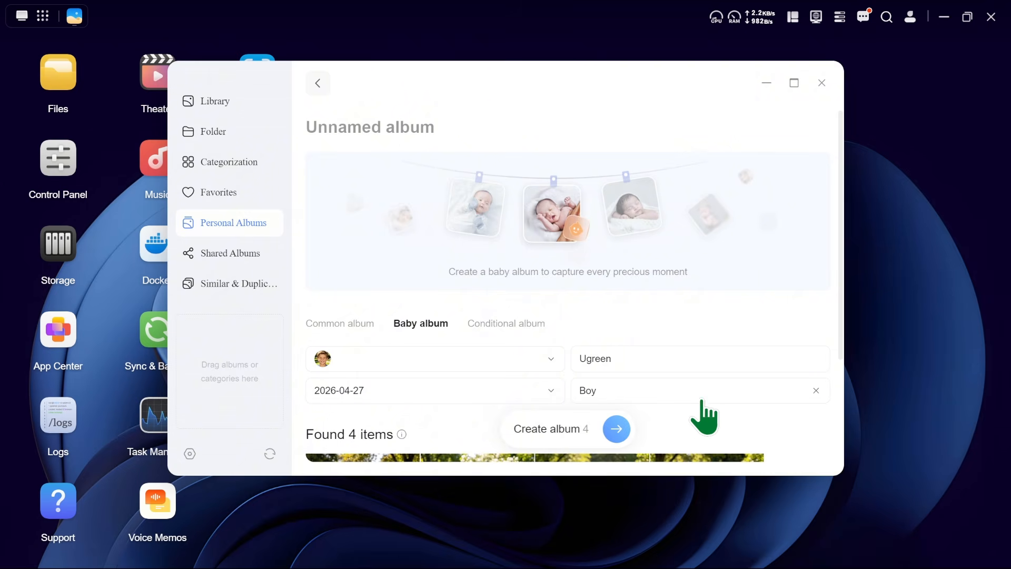
{"action": "scroll", "coordinate": [706, 416], "scroll_direction": "down", "scroll_amount": 3}
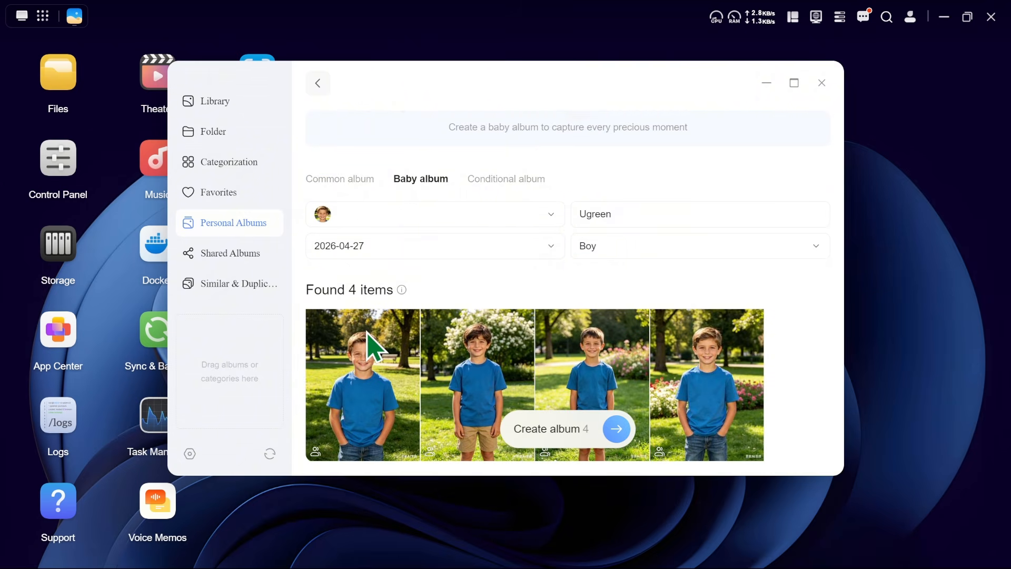
{"action": "left_click", "coordinate": [617, 436]}
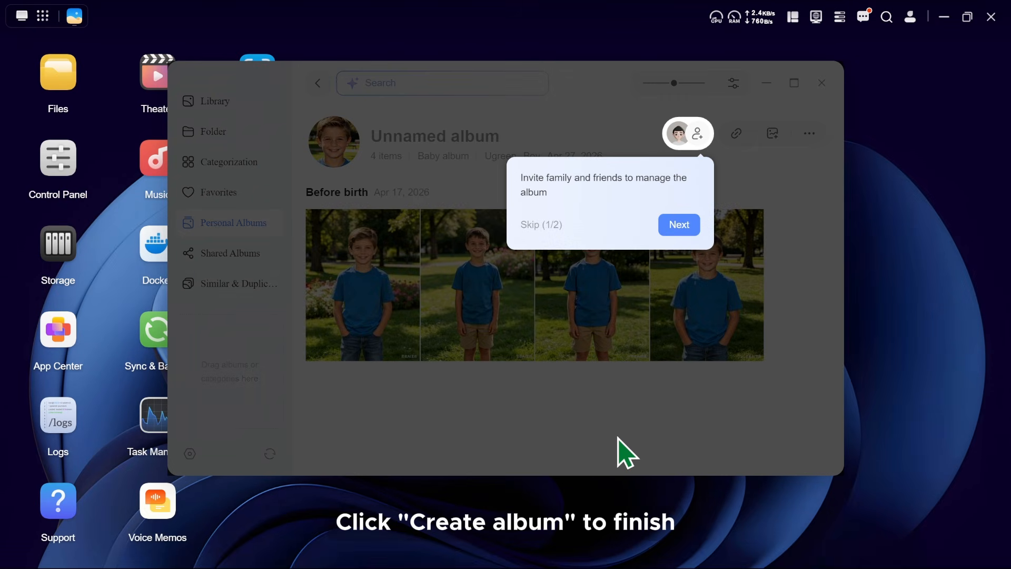
Dismiss the introductory tips and name the new baby album Ugreen.
{"action": "left_click", "coordinate": [679, 225]}
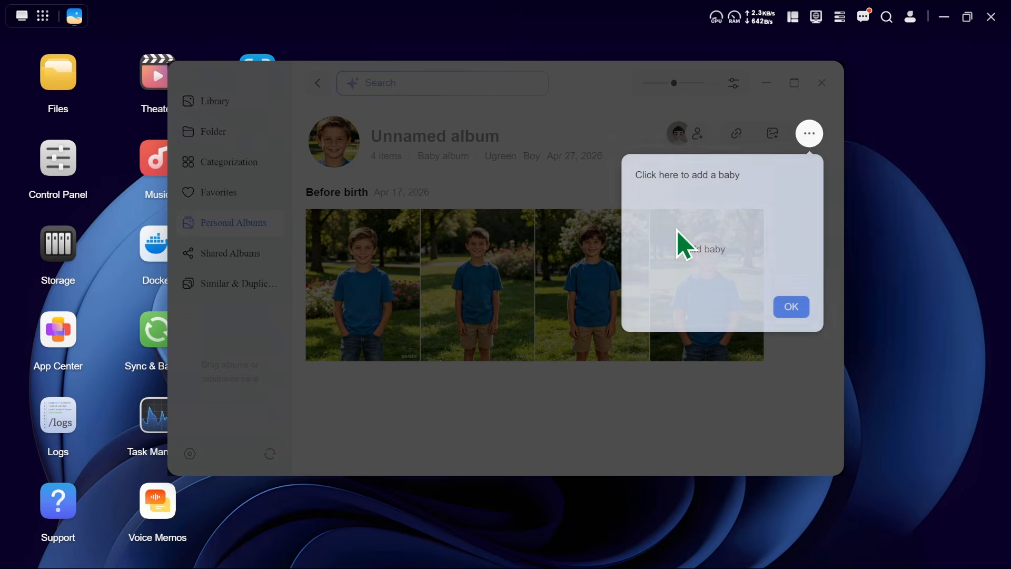
{"action": "left_click", "coordinate": [791, 307]}
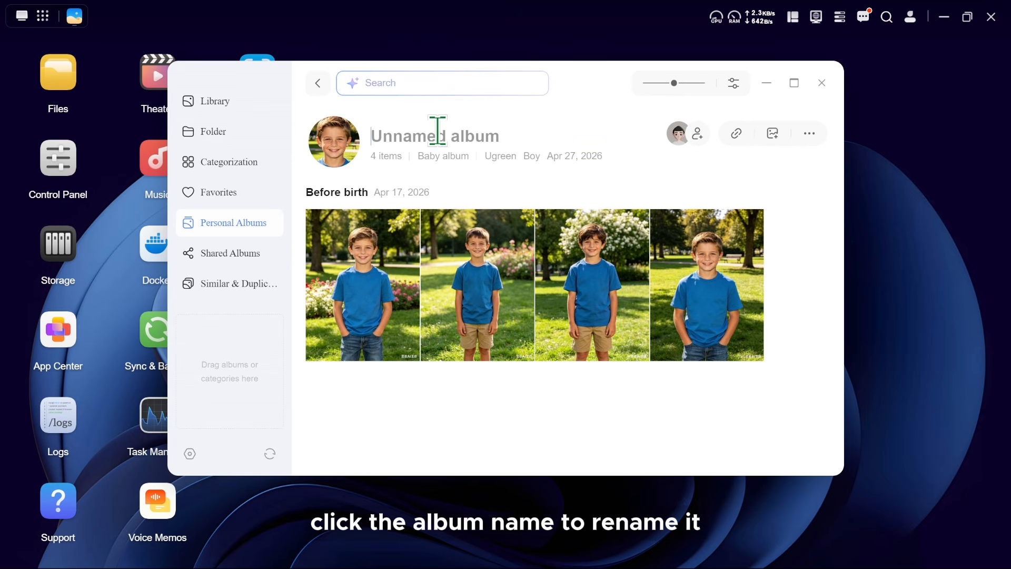
{"action": "type", "text": "Ugreen"}
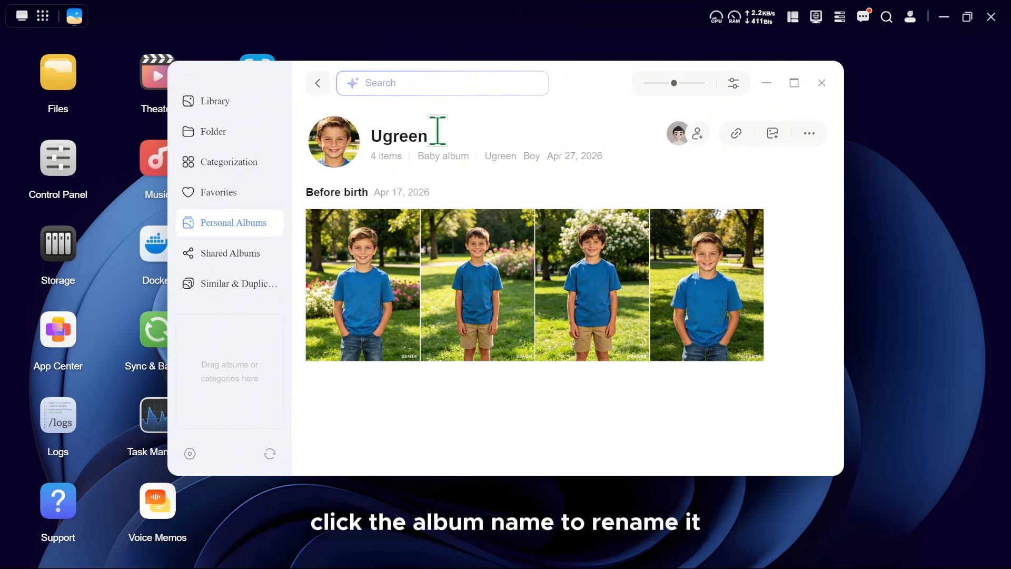
Add the first two listed users to the Ugreen album's internal sharing.
{"action": "left_click", "coordinate": [696, 138]}
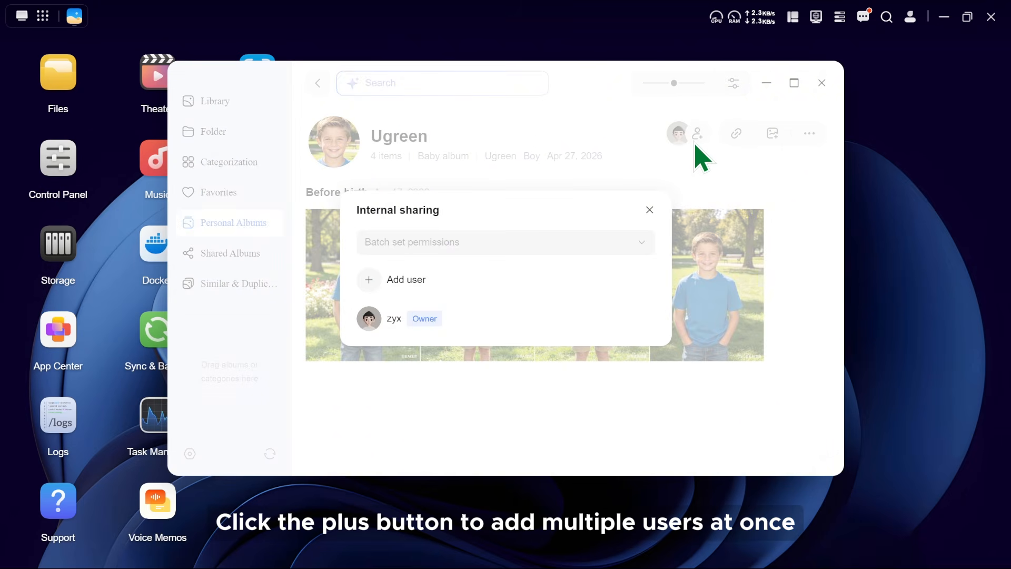
{"action": "left_click", "coordinate": [369, 279]}
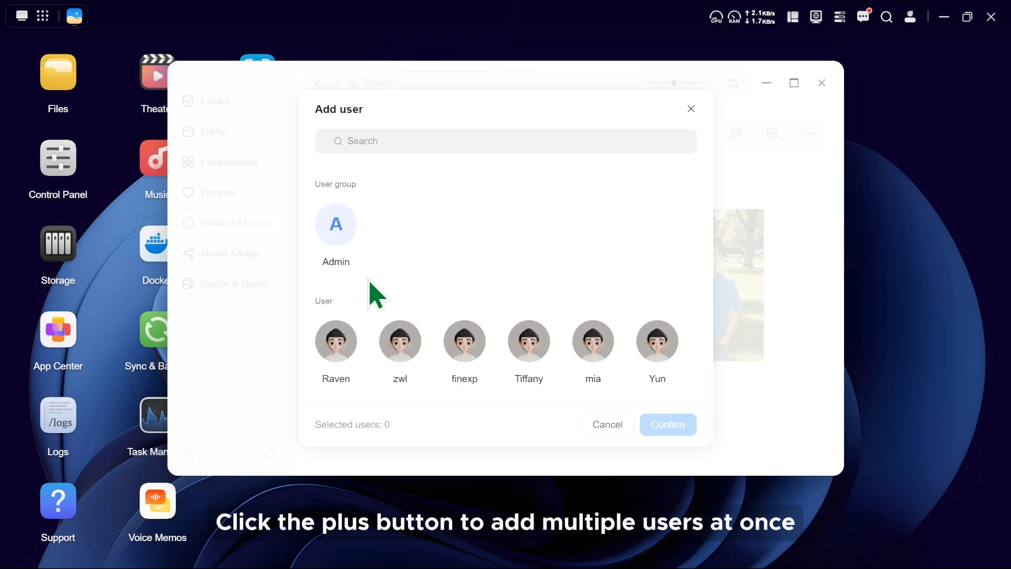
{"action": "left_click", "coordinate": [337, 342]}
{"action": "left_click", "coordinate": [398, 345]}
{"action": "left_click", "coordinate": [677, 424]}
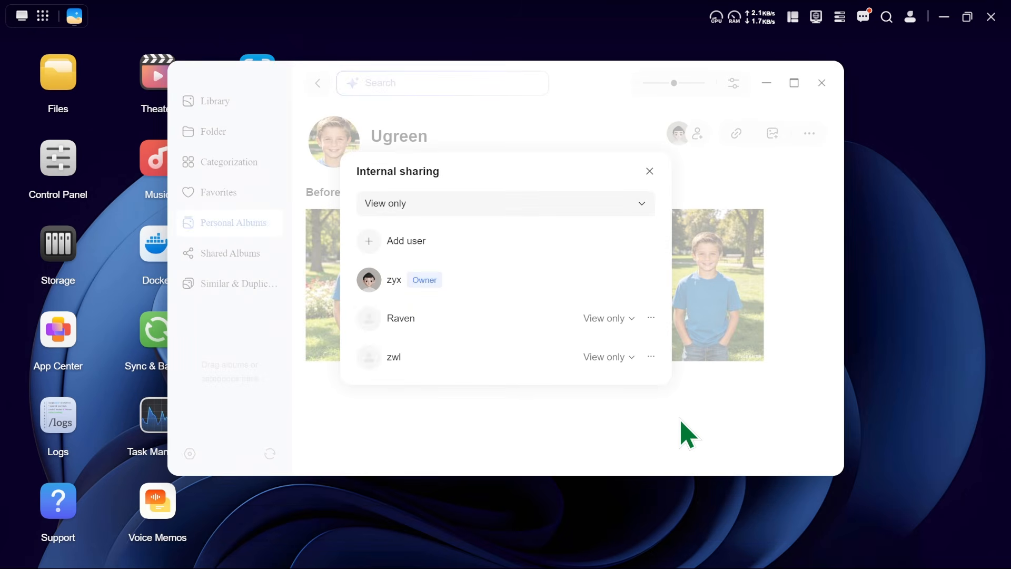
Batch set the internal sharing permission of all added users to Download and close the sharing settings.
{"action": "left_click", "coordinate": [625, 358]}
{"action": "left_click", "coordinate": [626, 358]}
{"action": "left_click", "coordinate": [449, 203]}
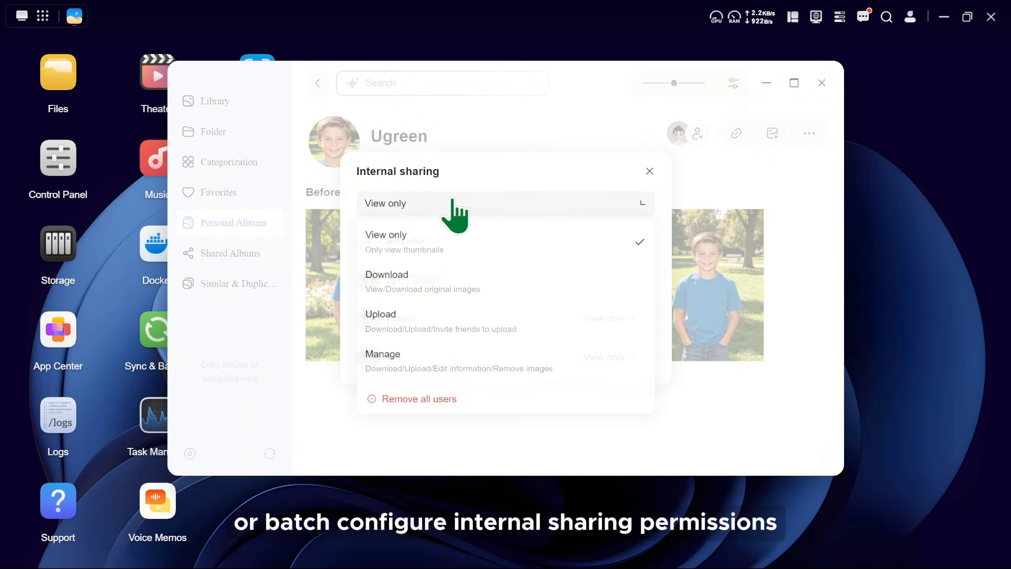
{"action": "left_click", "coordinate": [452, 291]}
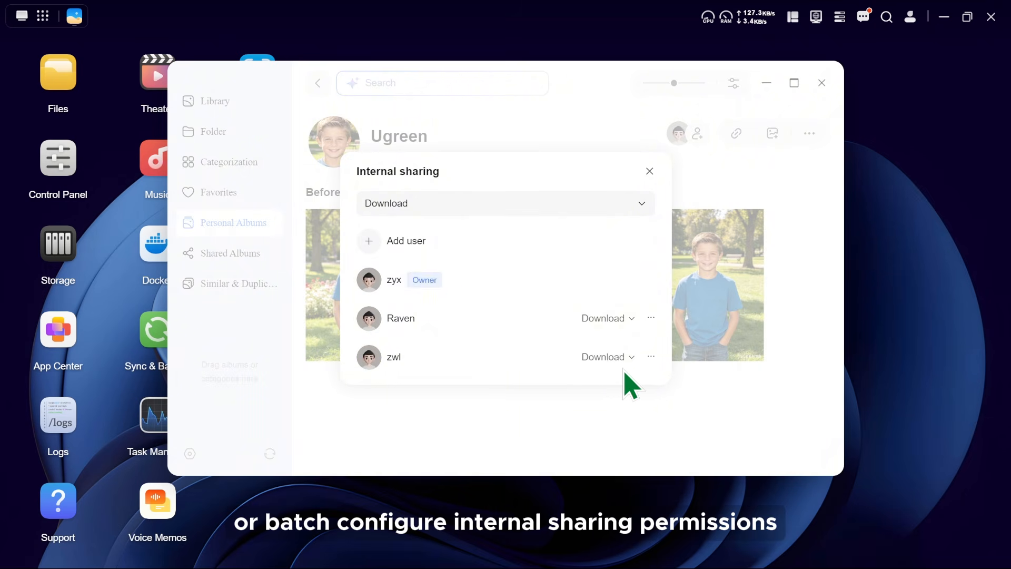
{"action": "left_click", "coordinate": [649, 171]}
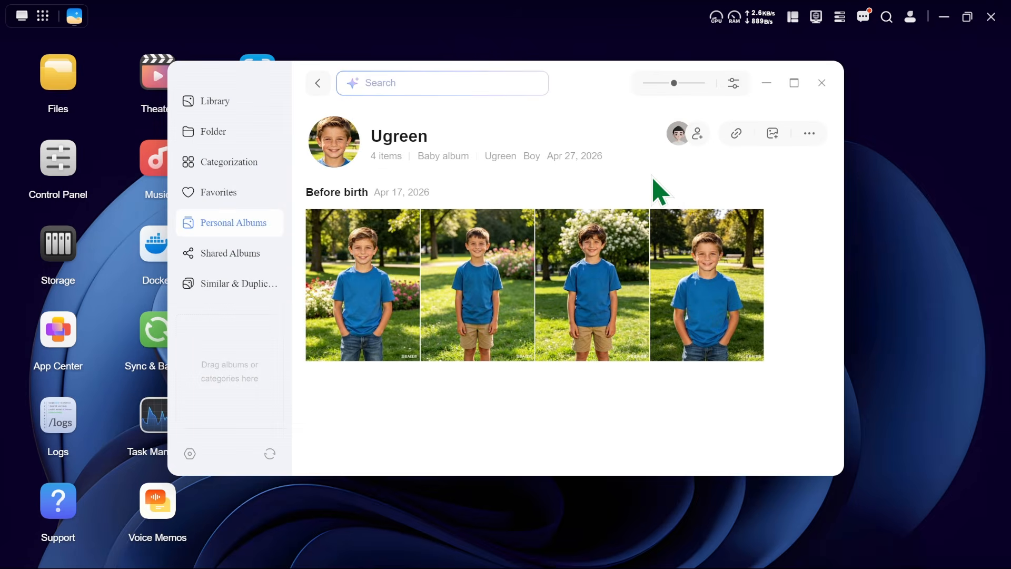
Set up external link sharing for the Ugreen album with Download permission and a validity of 1 day.
{"action": "left_click", "coordinate": [736, 134]}
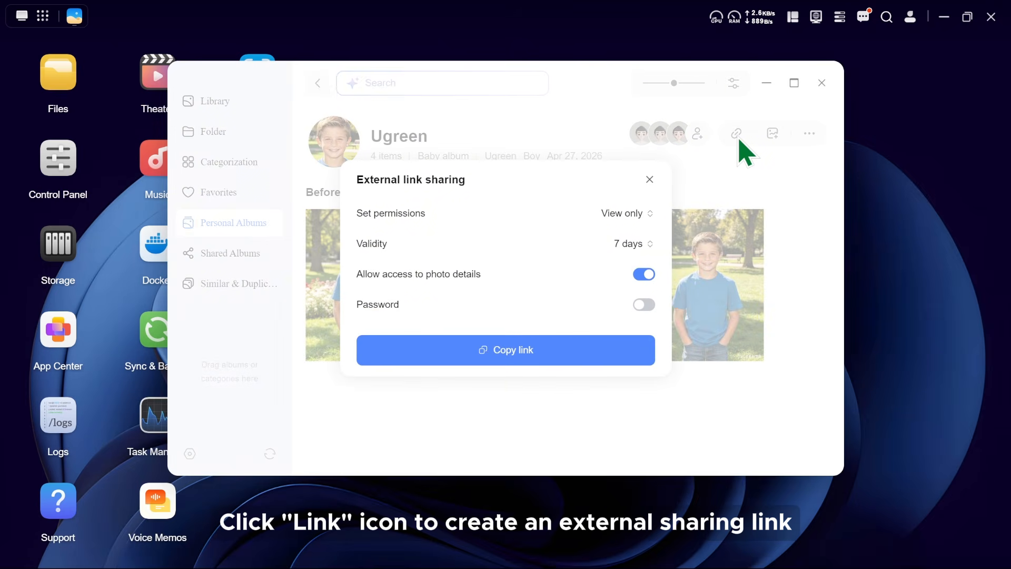
{"action": "left_click", "coordinate": [627, 217]}
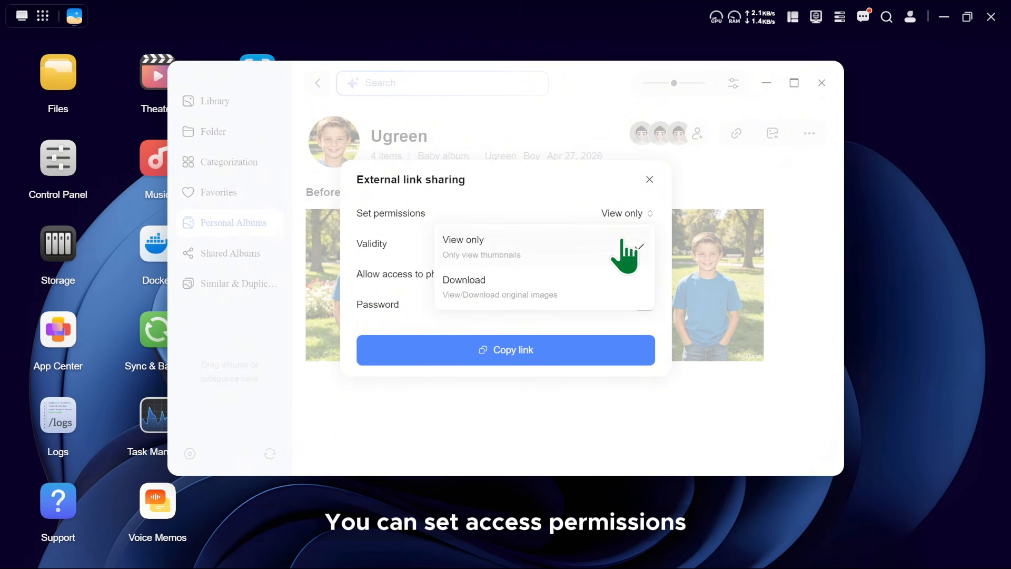
{"action": "left_click", "coordinate": [623, 287]}
{"action": "left_click", "coordinate": [626, 244]}
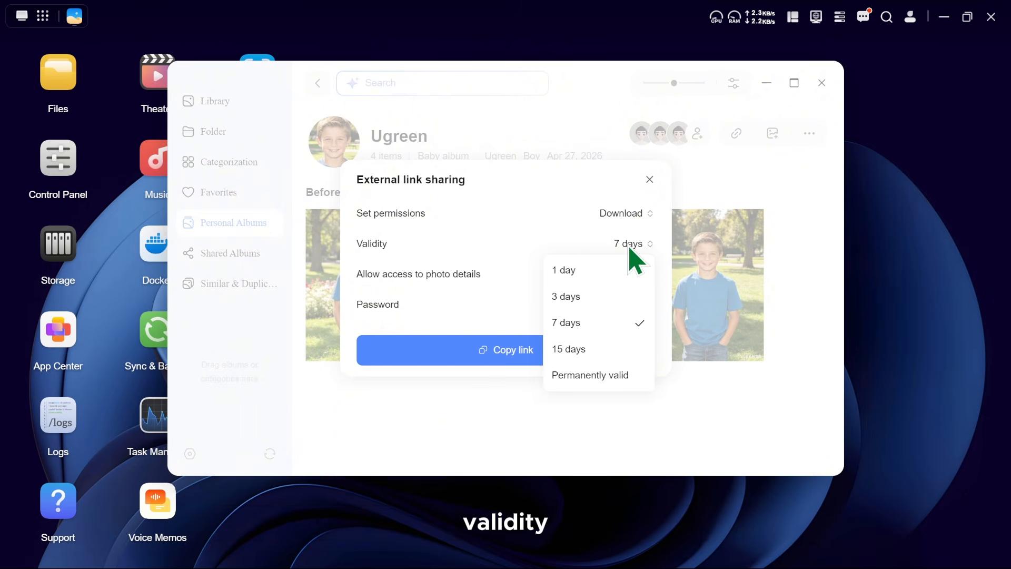
{"action": "left_click", "coordinate": [619, 271]}
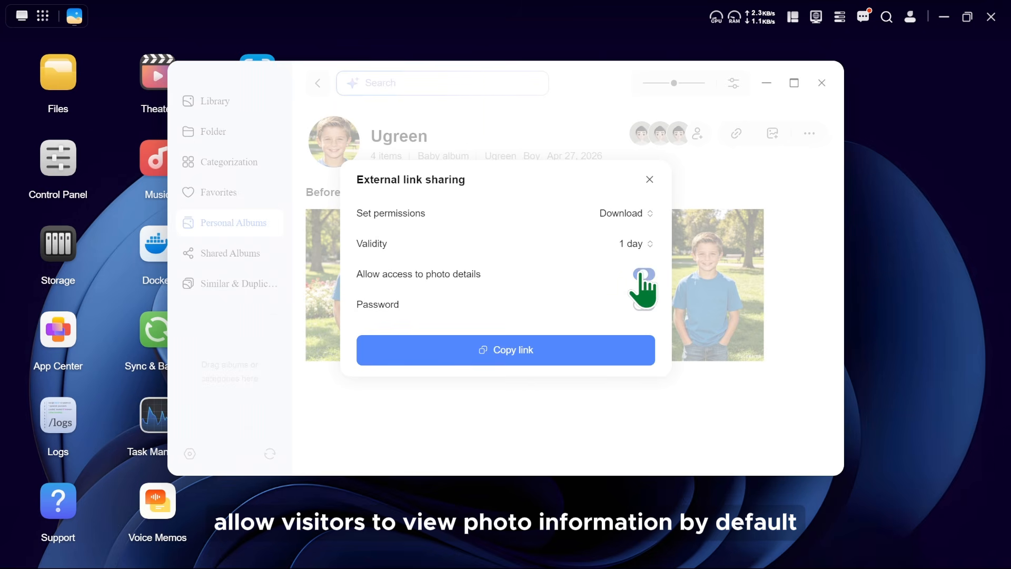
Switch password protection on and off again for the Ugreen album's link, and copy the external sharing link.
{"action": "left_click", "coordinate": [644, 305]}
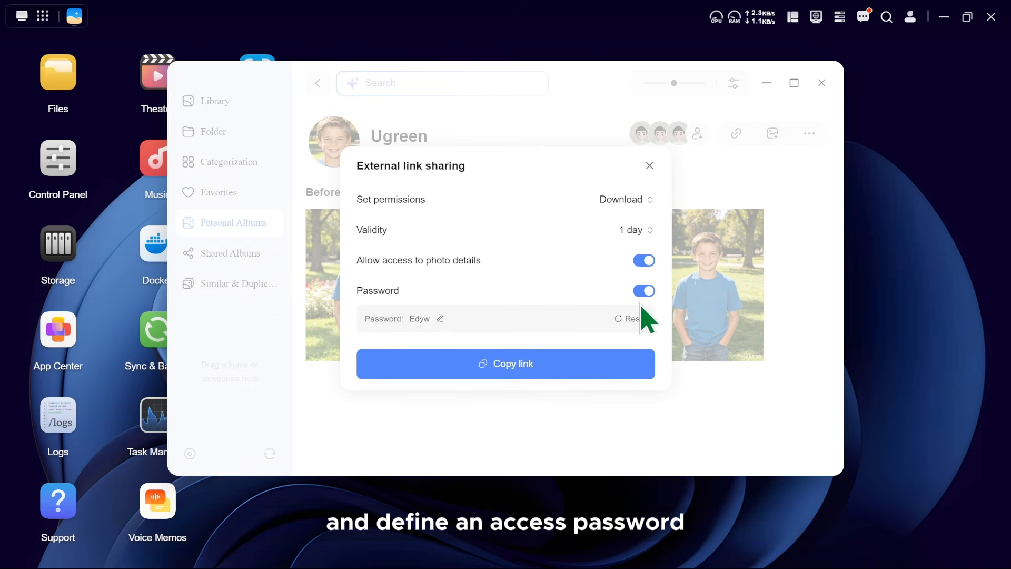
{"action": "left_click", "coordinate": [643, 293]}
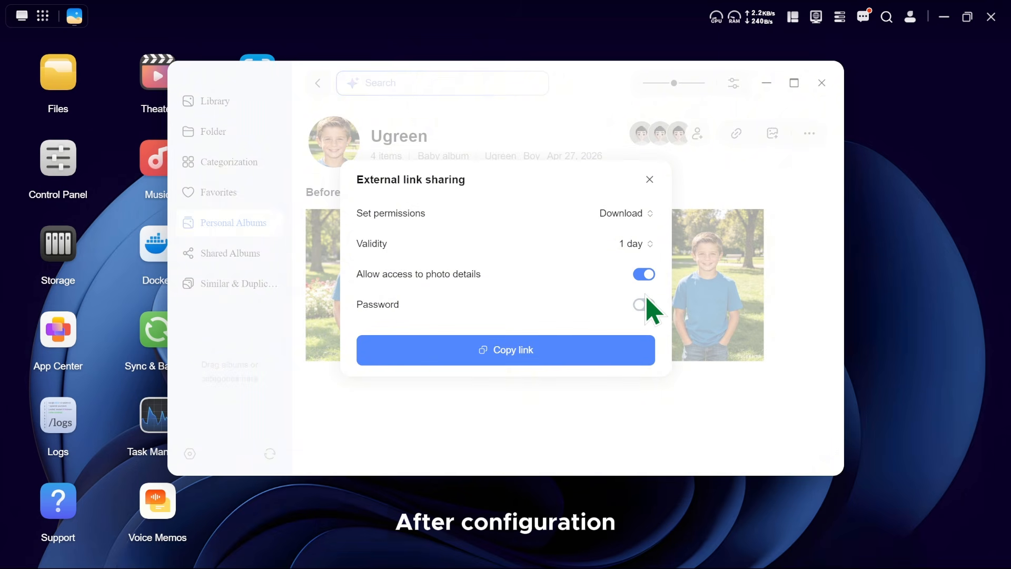
{"action": "left_click", "coordinate": [500, 349]}
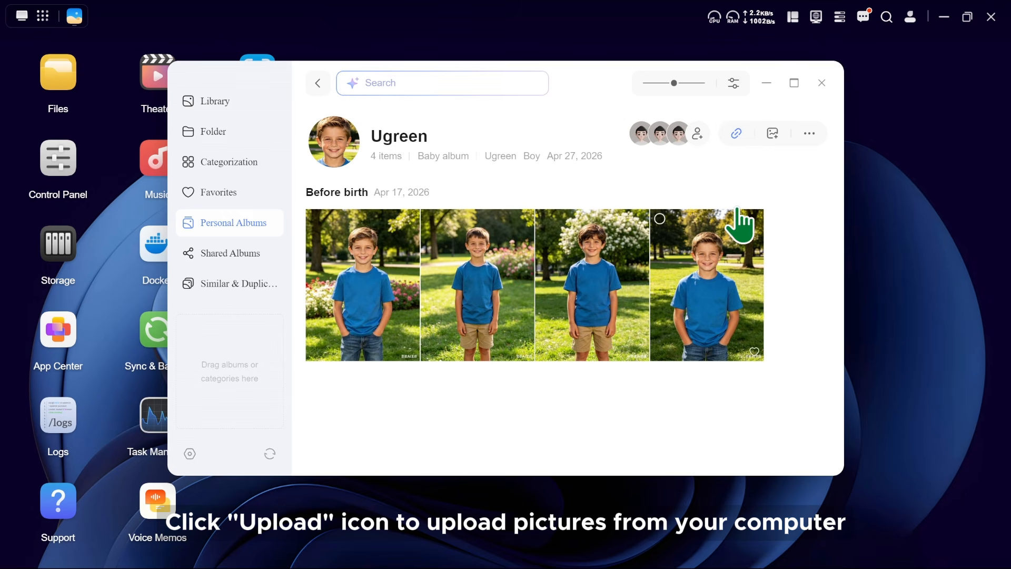
{"action": "left_click", "coordinate": [771, 134]}
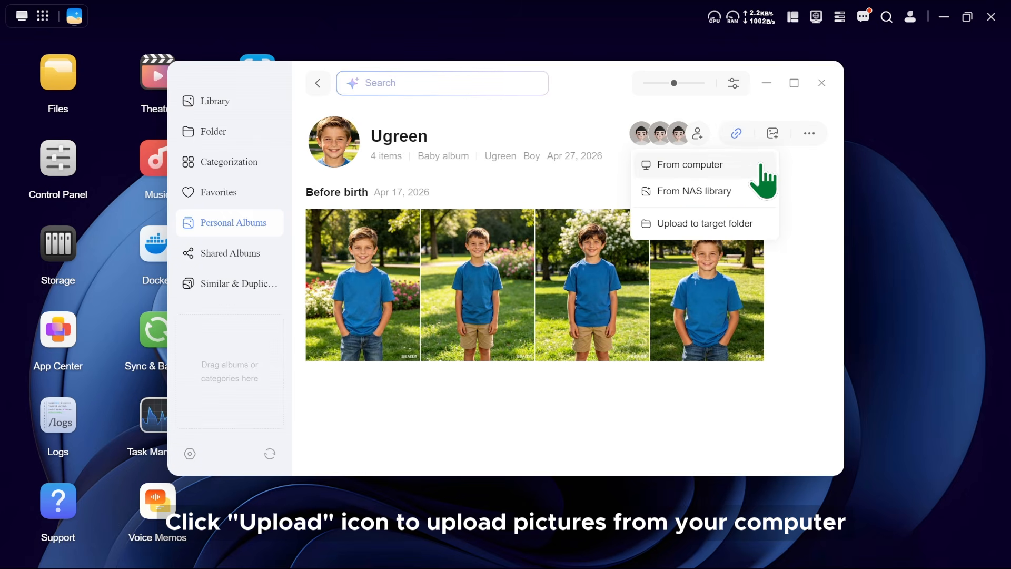
{"action": "left_click", "coordinate": [761, 166]}
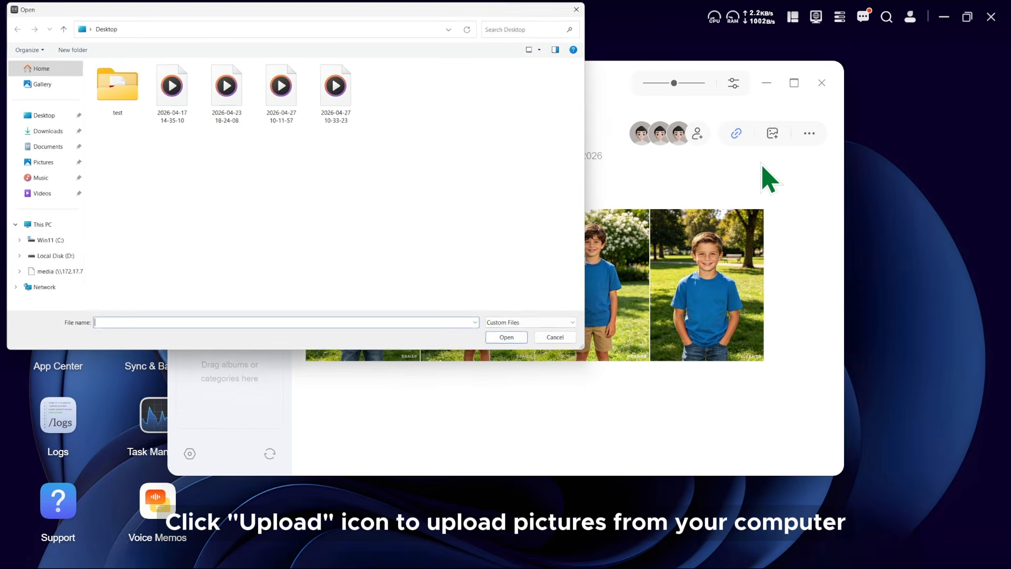
{"action": "left_click", "coordinate": [561, 340]}
{"action": "left_click", "coordinate": [772, 134]}
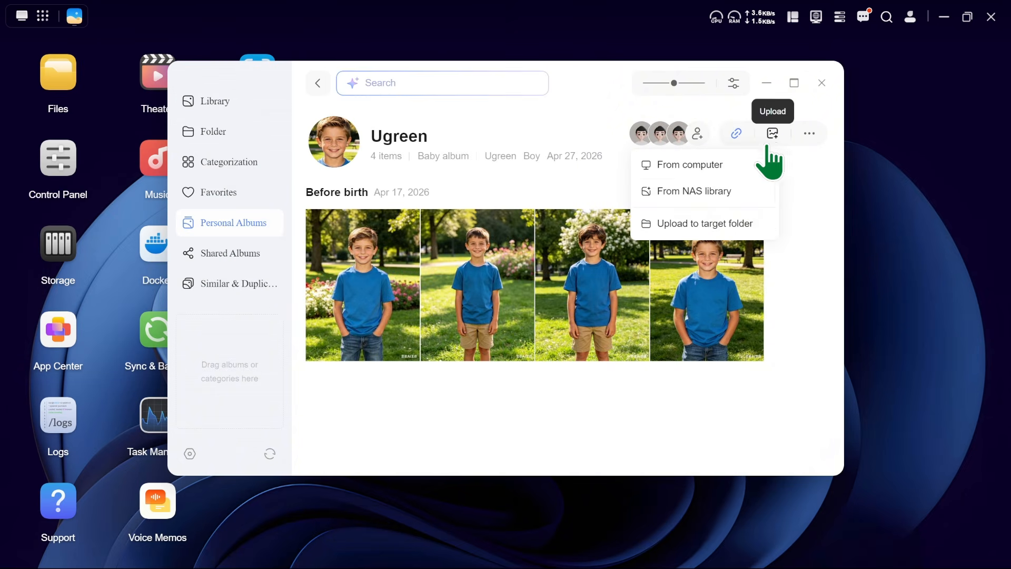
{"action": "left_click", "coordinate": [742, 193]}
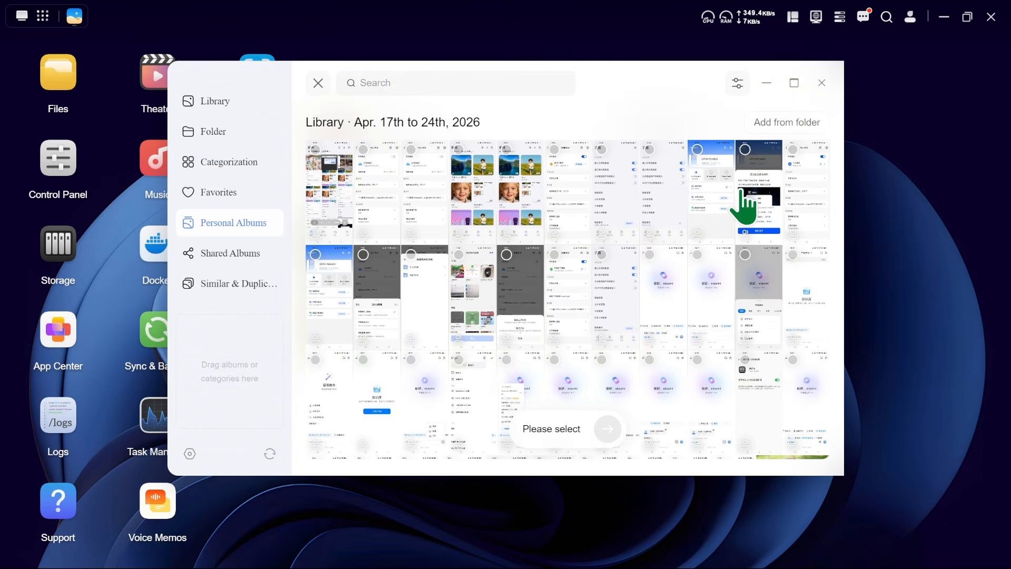
{"action": "left_click", "coordinate": [318, 82]}
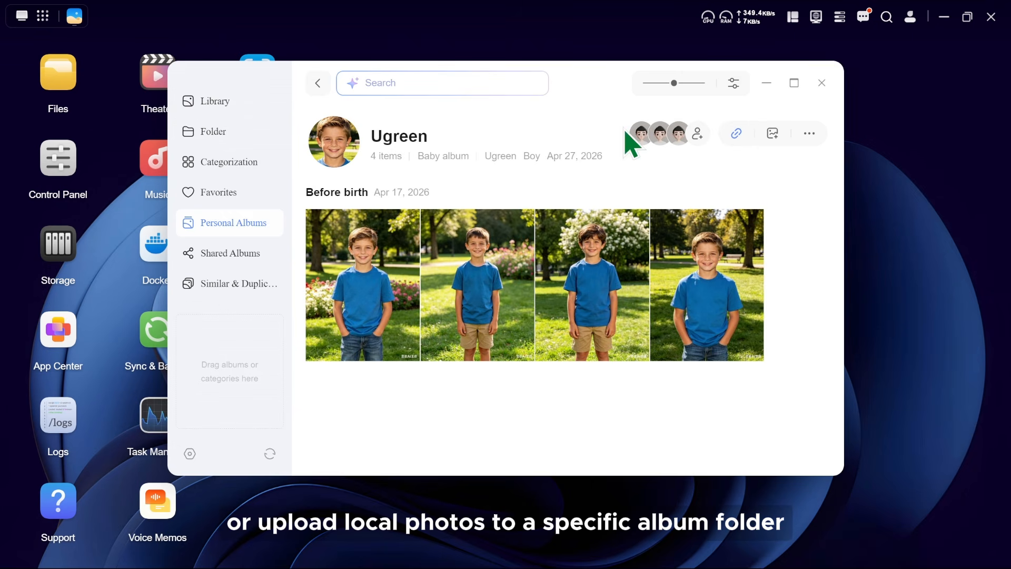
{"action": "left_click", "coordinate": [772, 134]}
{"action": "left_click", "coordinate": [745, 225]}
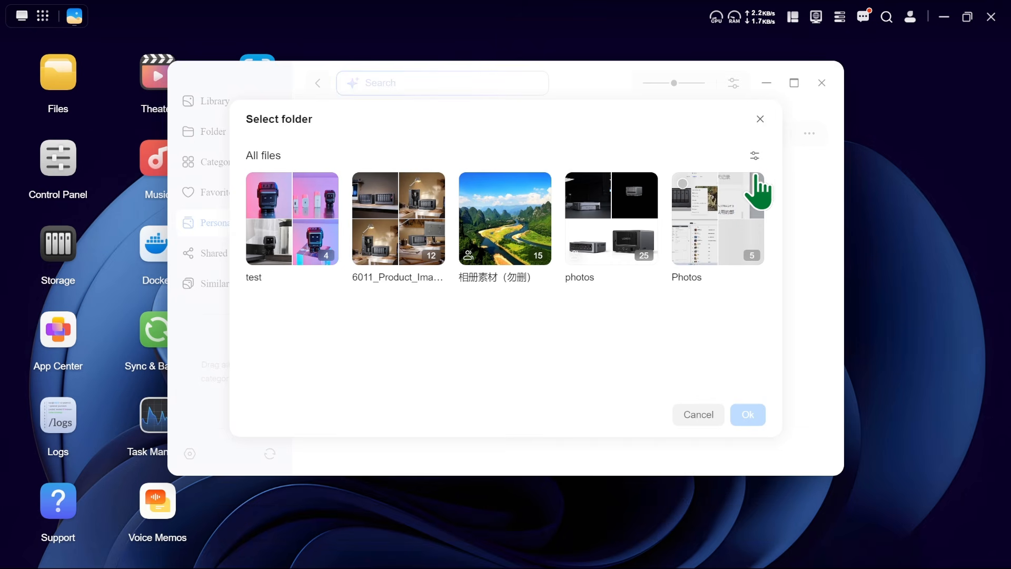
{"action": "left_click", "coordinate": [759, 120]}
Stop sharing the Ugreen baby album and confirm that users lose access to its content.
{"action": "left_click", "coordinate": [809, 134]}
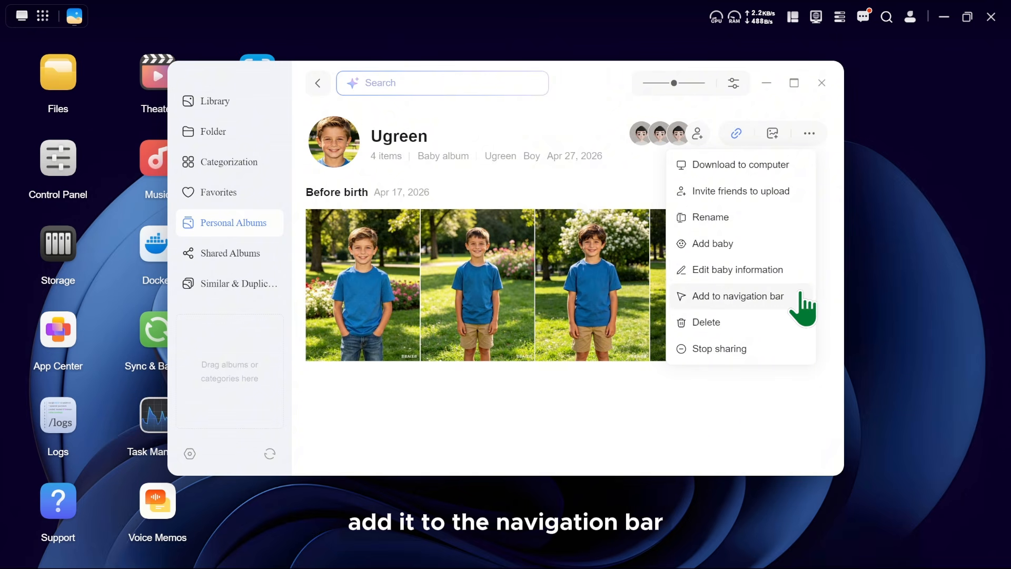
{"action": "left_click", "coordinate": [784, 345]}
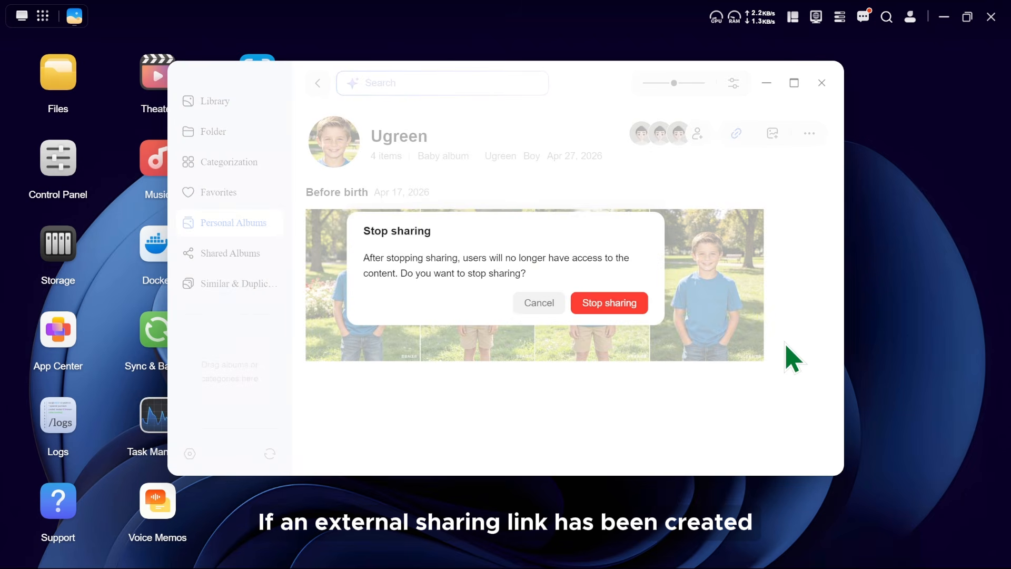
{"action": "left_click", "coordinate": [619, 301]}
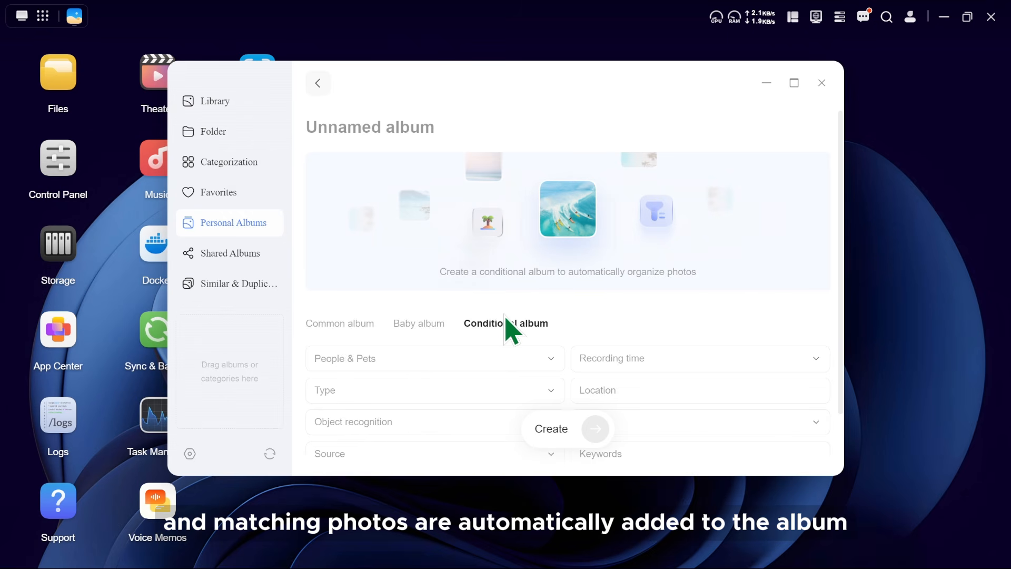
Name the new conditional album Scenery.
{"action": "left_click", "coordinate": [372, 128]}
{"action": "type", "text": "S"}
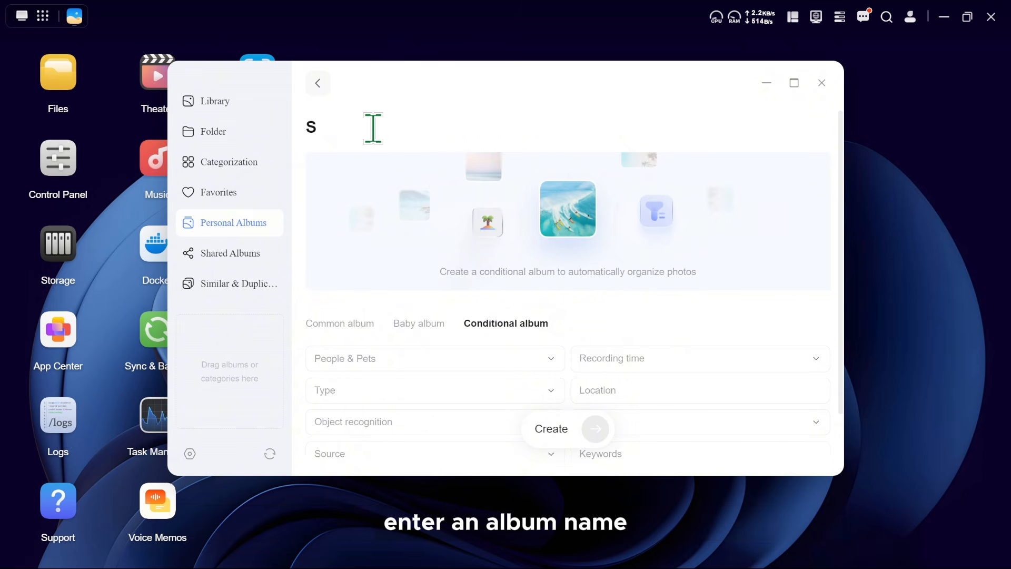
{"action": "type", "text": "cenery"}
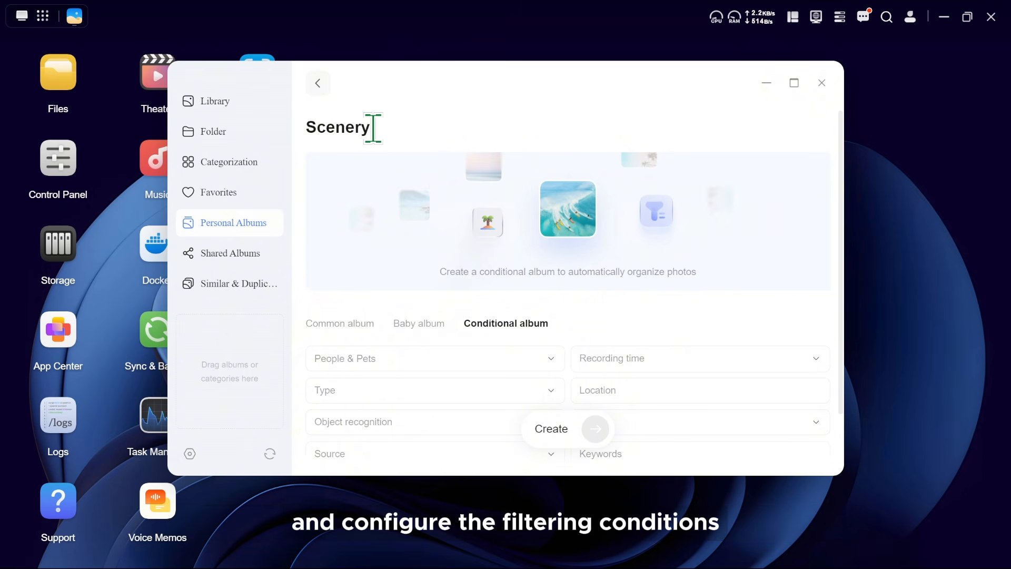
Check the People & Pets choices and set the album's recording time condition to the range 2024/04/01 to 2026/05/31.
{"action": "scroll", "coordinate": [613, 281], "scroll_direction": "down", "scroll_amount": 2}
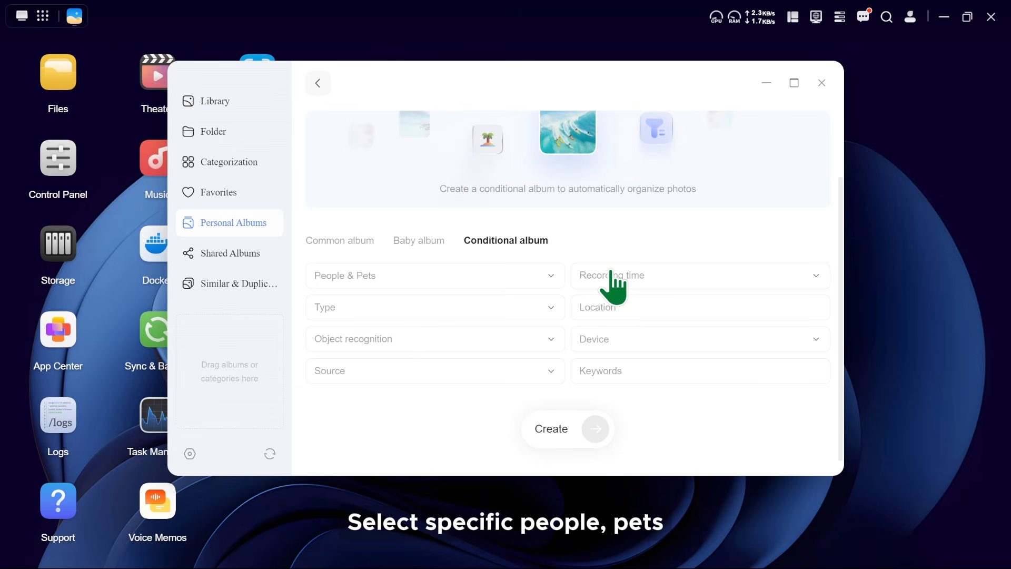
{"action": "left_click", "coordinate": [450, 273]}
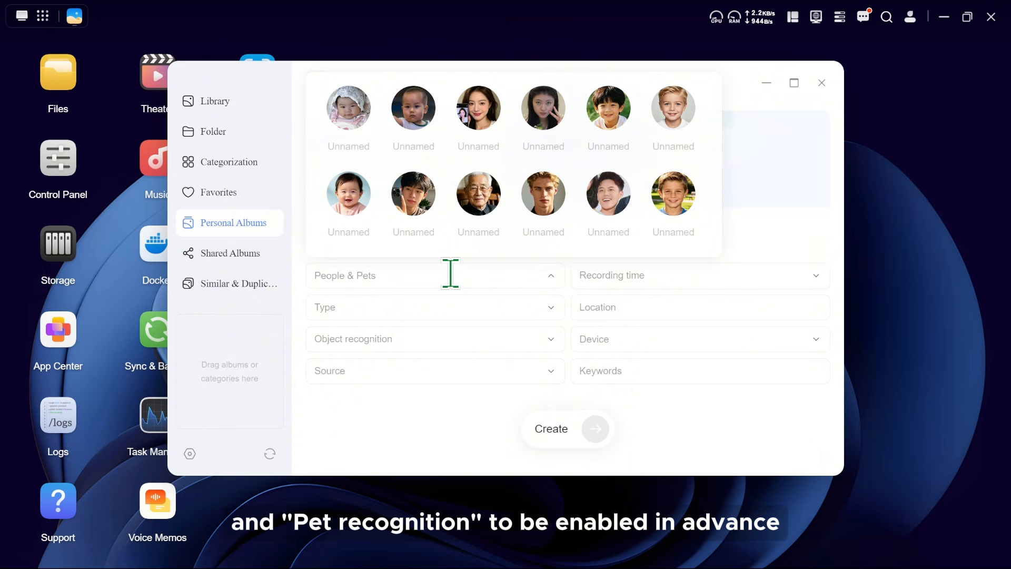
{"action": "left_click", "coordinate": [604, 279]}
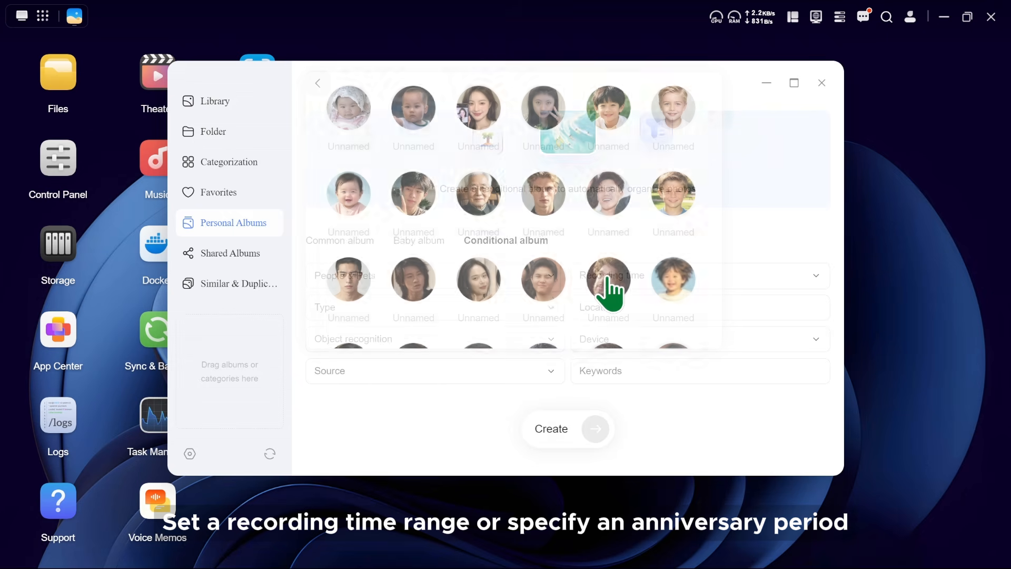
{"action": "left_click", "coordinate": [348, 184]}
{"action": "left_click", "coordinate": [347, 184]}
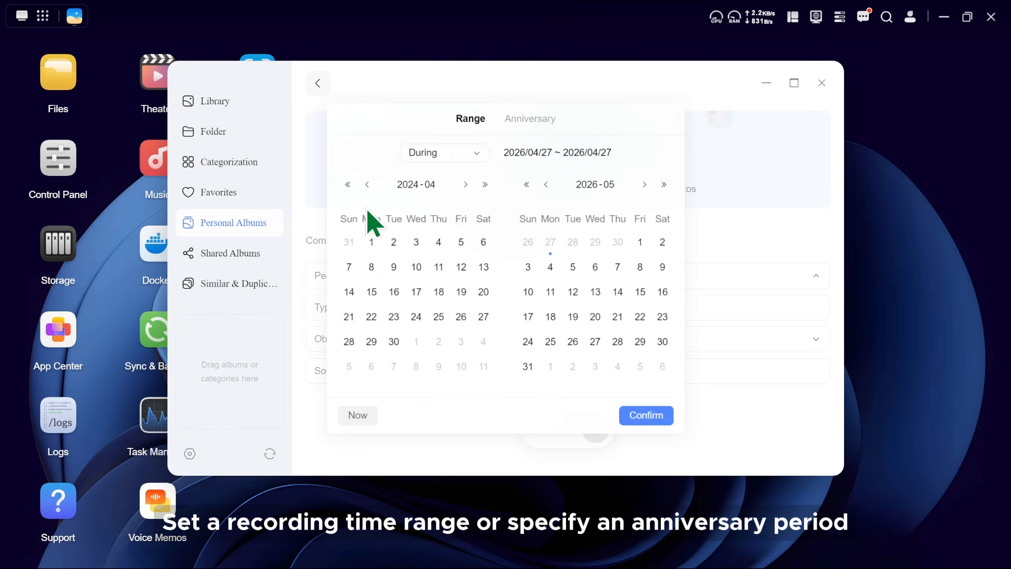
{"action": "left_click", "coordinate": [371, 242]}
{"action": "left_click", "coordinate": [528, 366]}
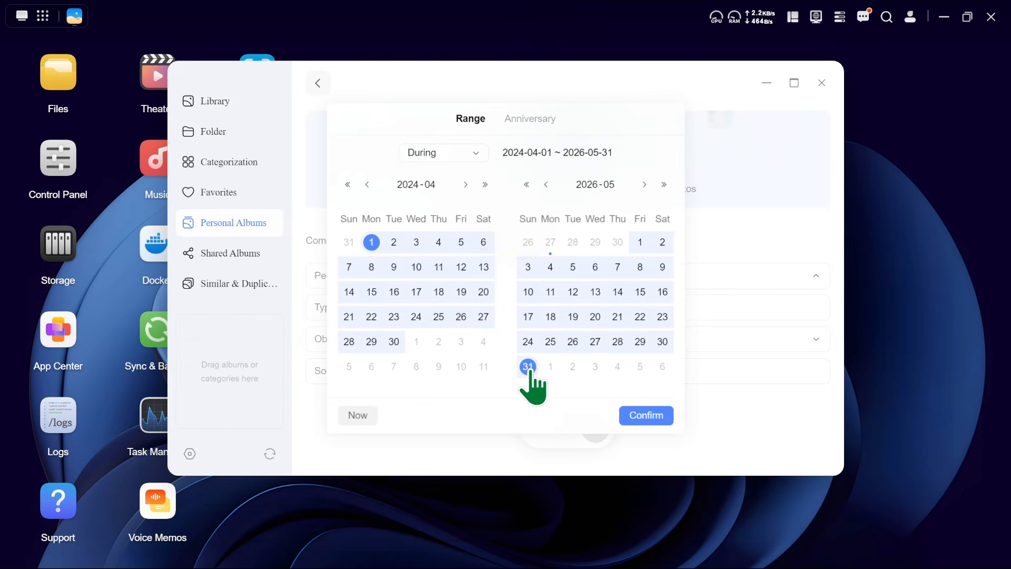
{"action": "left_click", "coordinate": [646, 415]}
Set the Scenery album's media type condition to Photos and its object recognition condition to Sky.
{"action": "scroll", "coordinate": [647, 434], "scroll_direction": "down", "scroll_amount": 1}
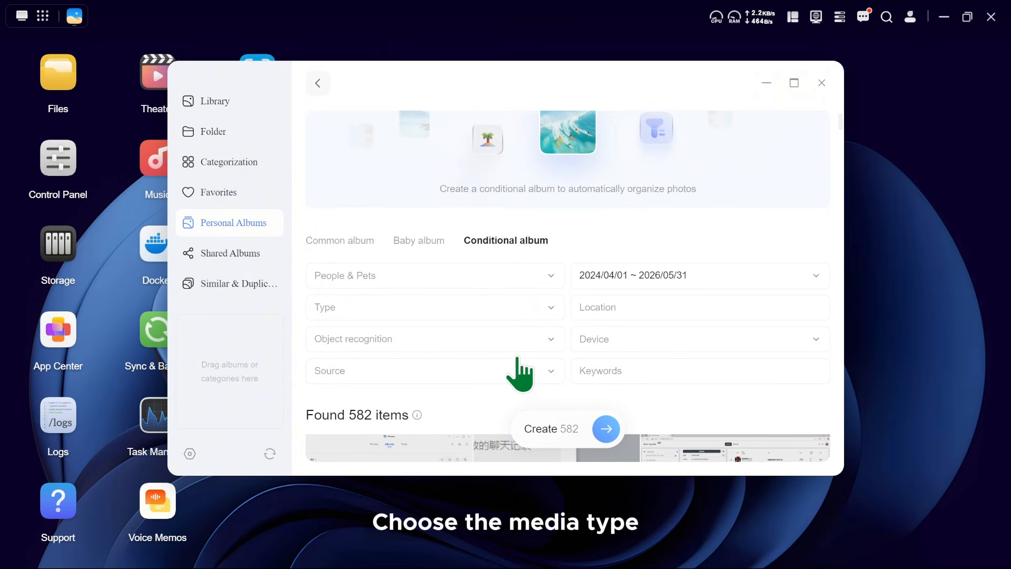
{"action": "left_click", "coordinate": [421, 310]}
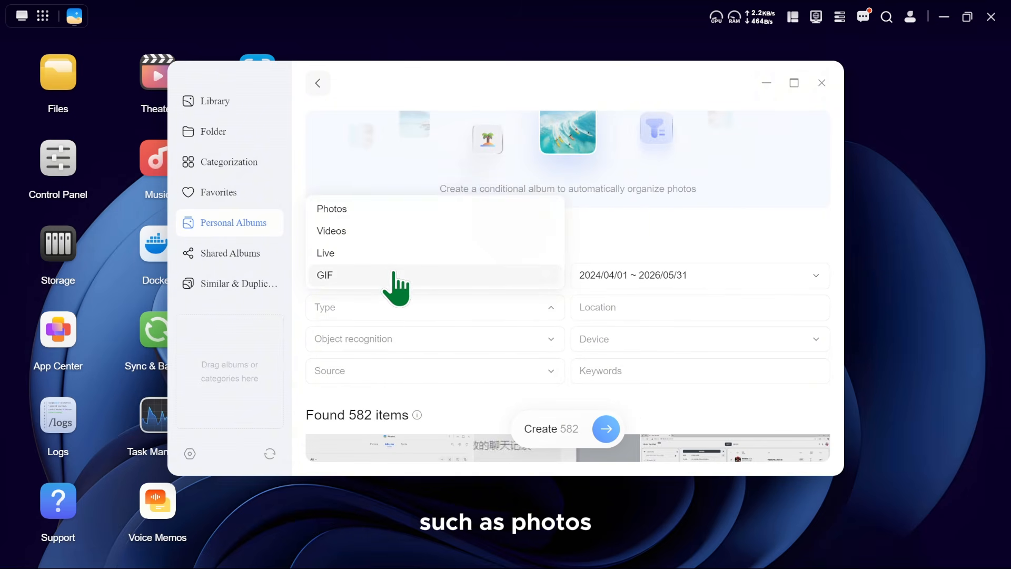
{"action": "left_click", "coordinate": [385, 210]}
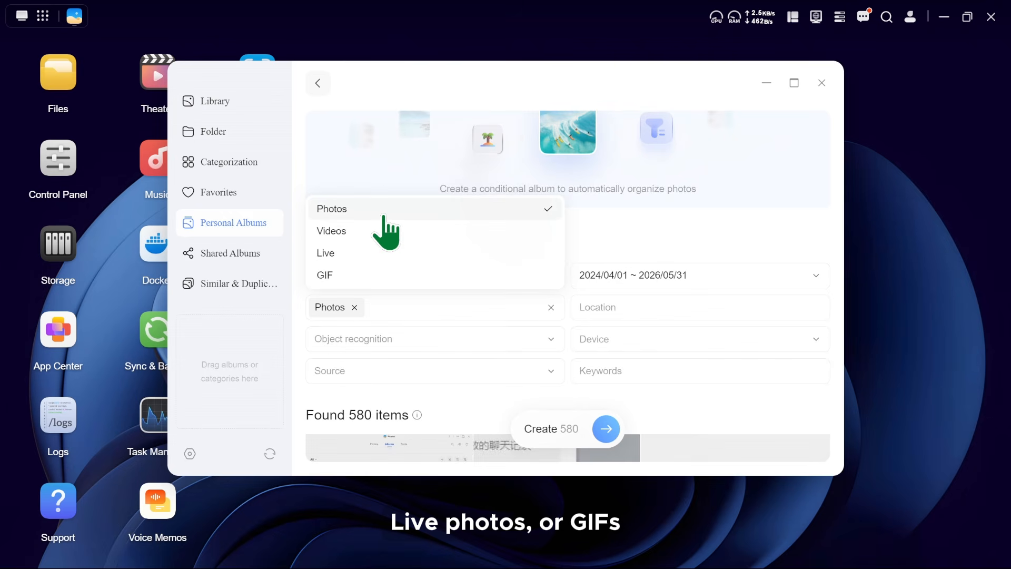
{"action": "left_click", "coordinate": [615, 305]}
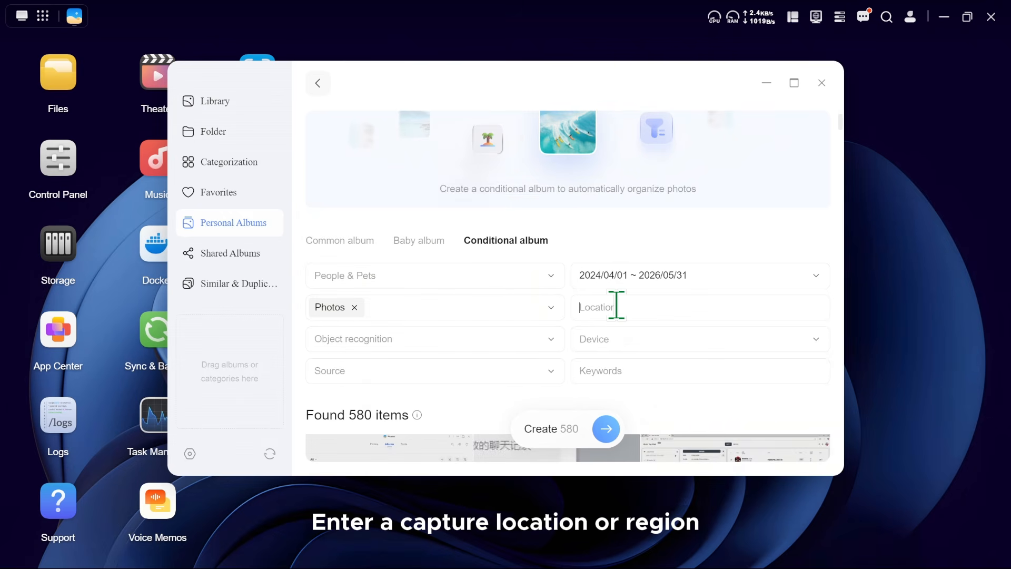
{"action": "left_click", "coordinate": [460, 341]}
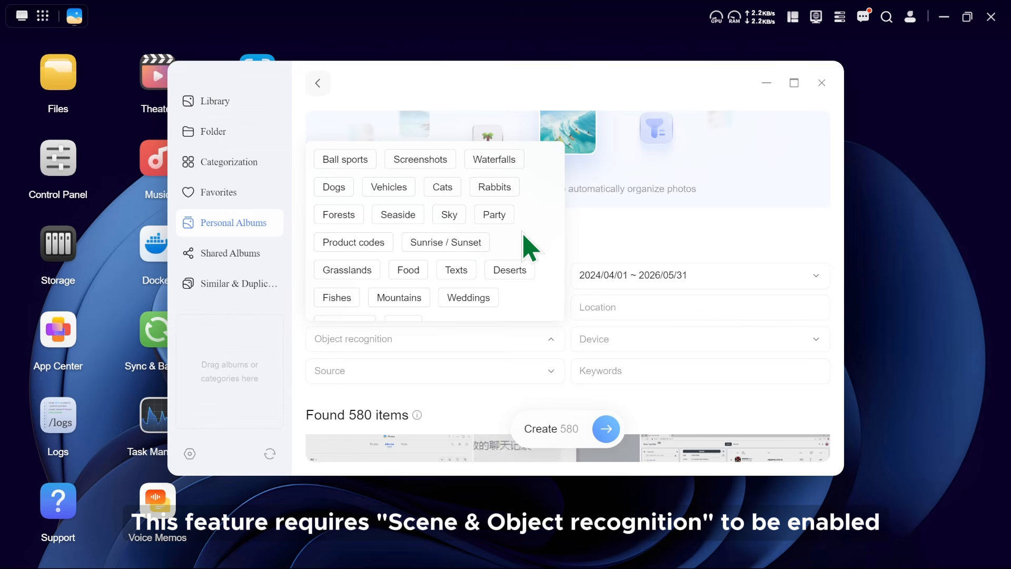
{"action": "scroll", "coordinate": [523, 236], "scroll_direction": "down", "scroll_amount": 1}
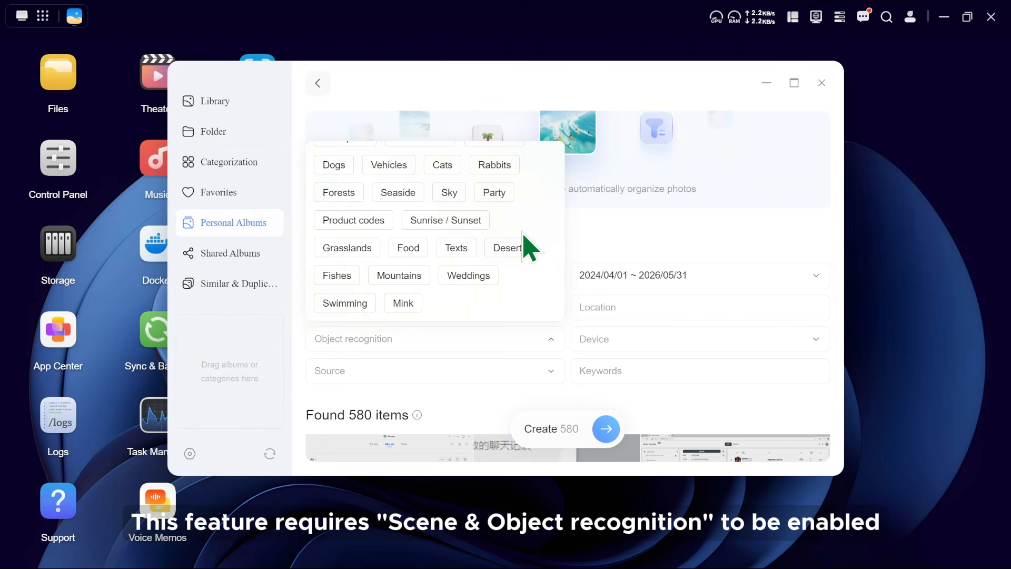
{"action": "left_click", "coordinate": [454, 195]}
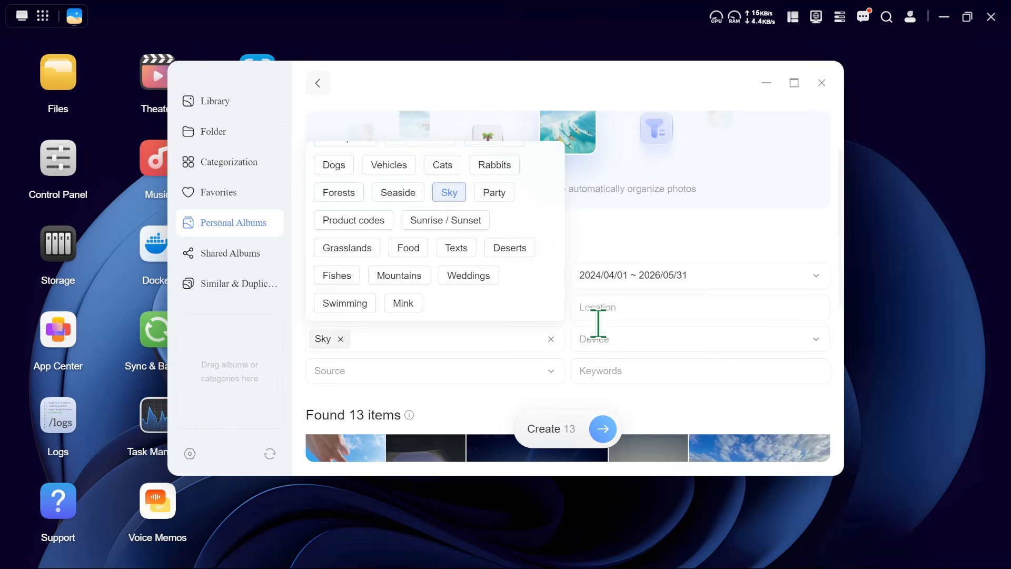
{"action": "left_click", "coordinate": [645, 340]}
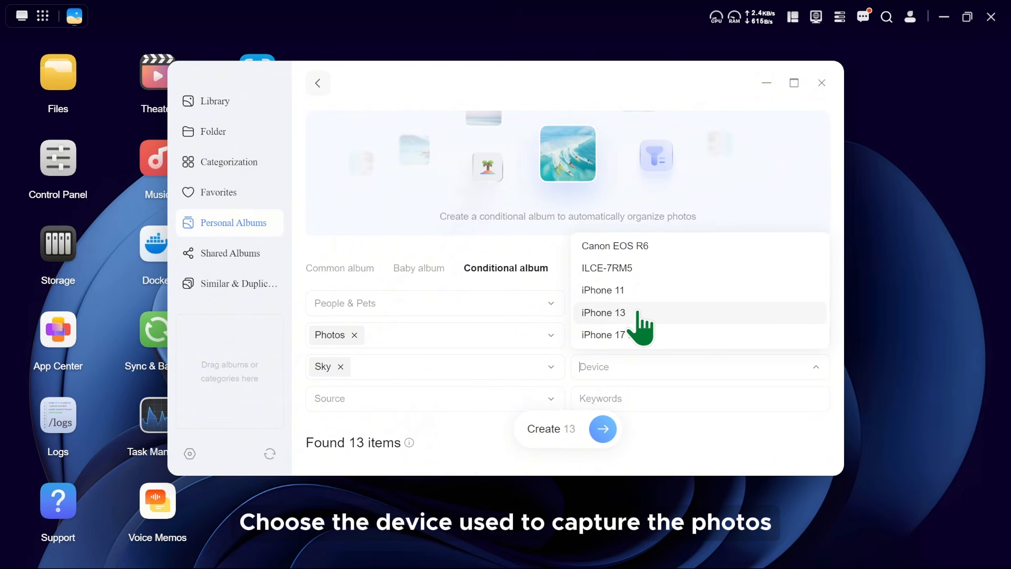
{"action": "left_click", "coordinate": [436, 399]}
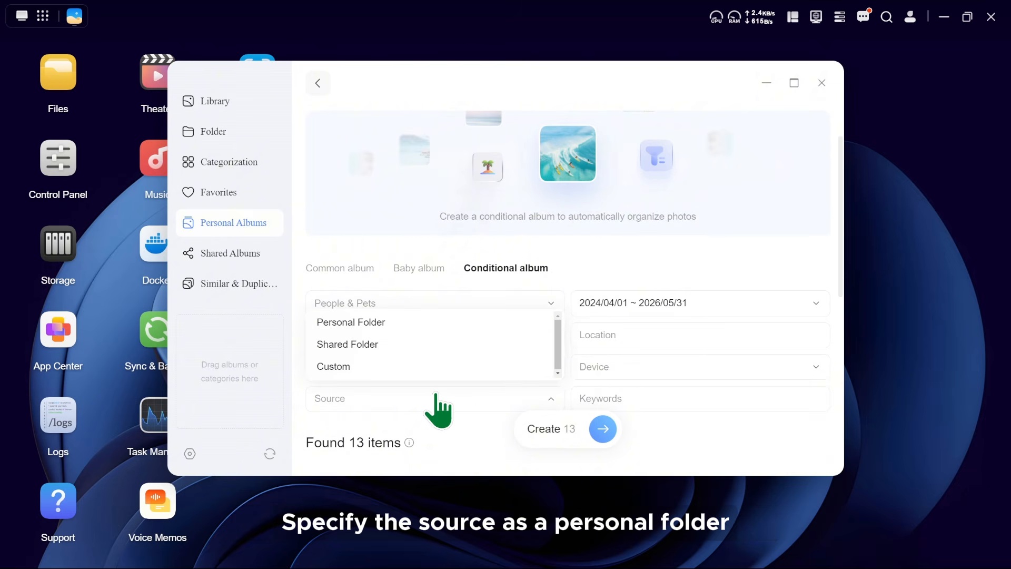
{"action": "left_click", "coordinate": [403, 326]}
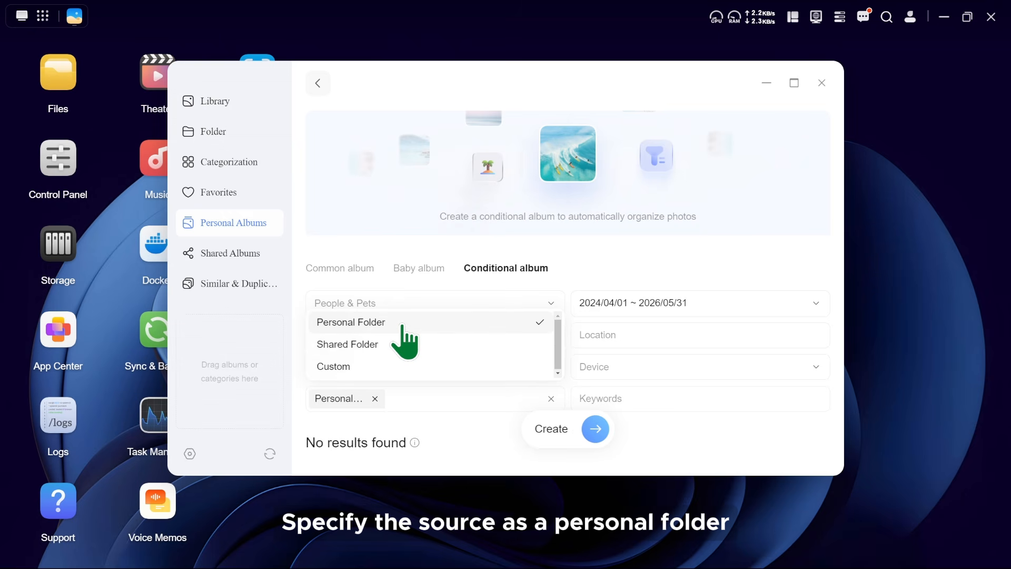
{"action": "left_click", "coordinate": [403, 345]}
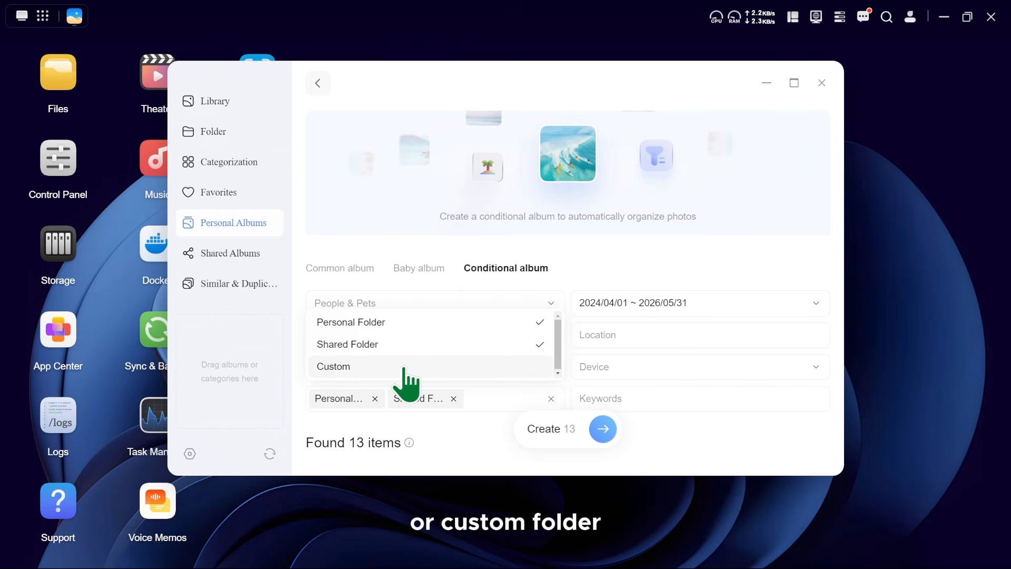
{"action": "left_click", "coordinate": [404, 367]}
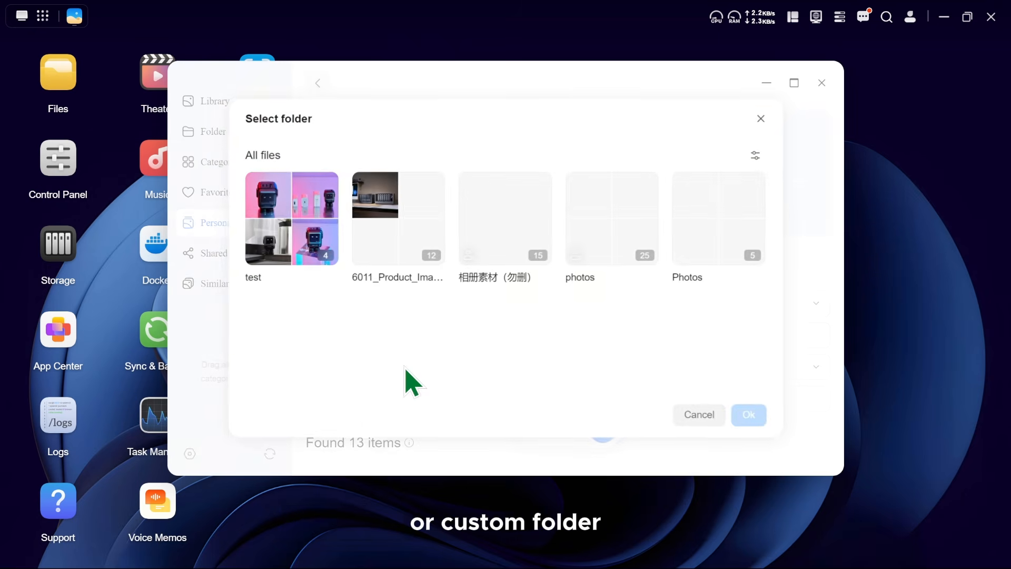
{"action": "left_click", "coordinate": [699, 414]}
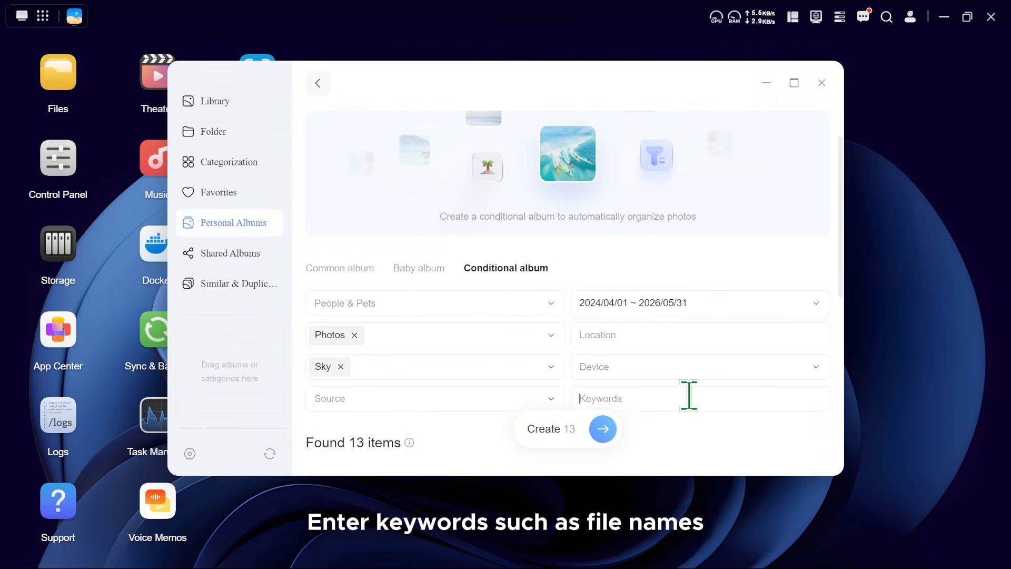
{"action": "left_click", "coordinate": [689, 394]}
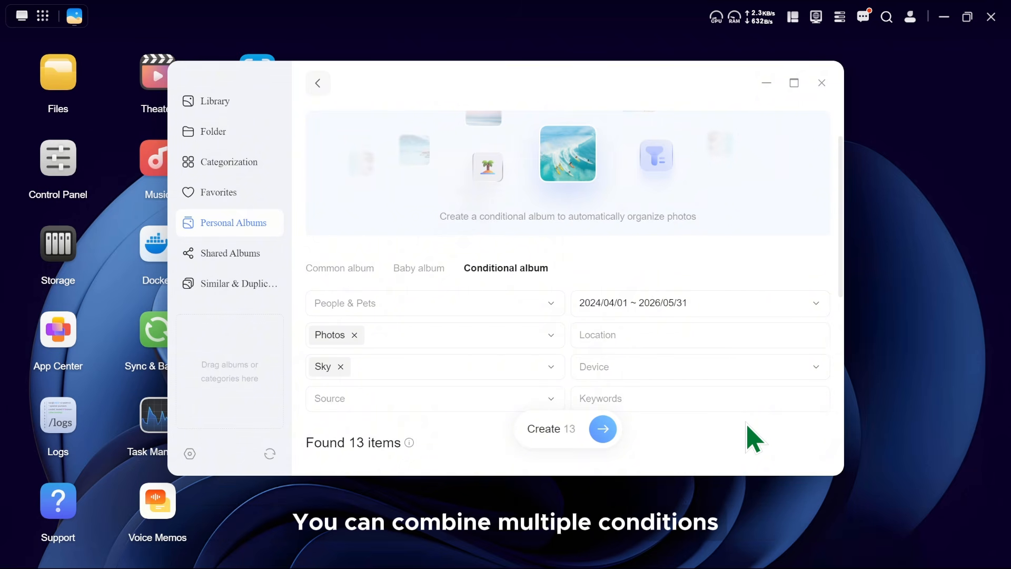
Create the Scenery conditional album from the matching photos and rename the album to Sky.
{"action": "scroll", "coordinate": [750, 437], "scroll_direction": "down", "scroll_amount": 6}
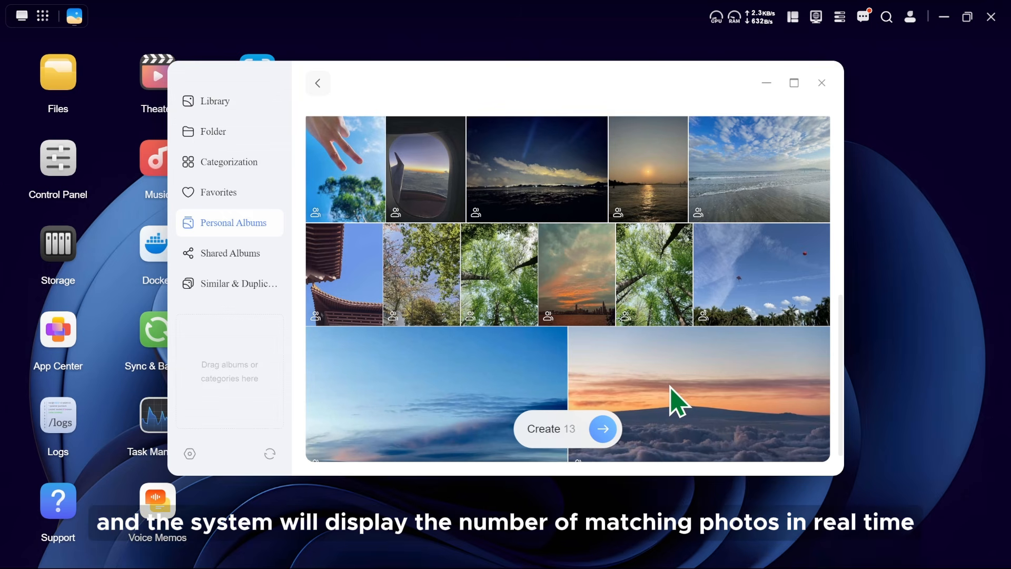
{"action": "scroll", "coordinate": [676, 402], "scroll_direction": "down", "scroll_amount": 1}
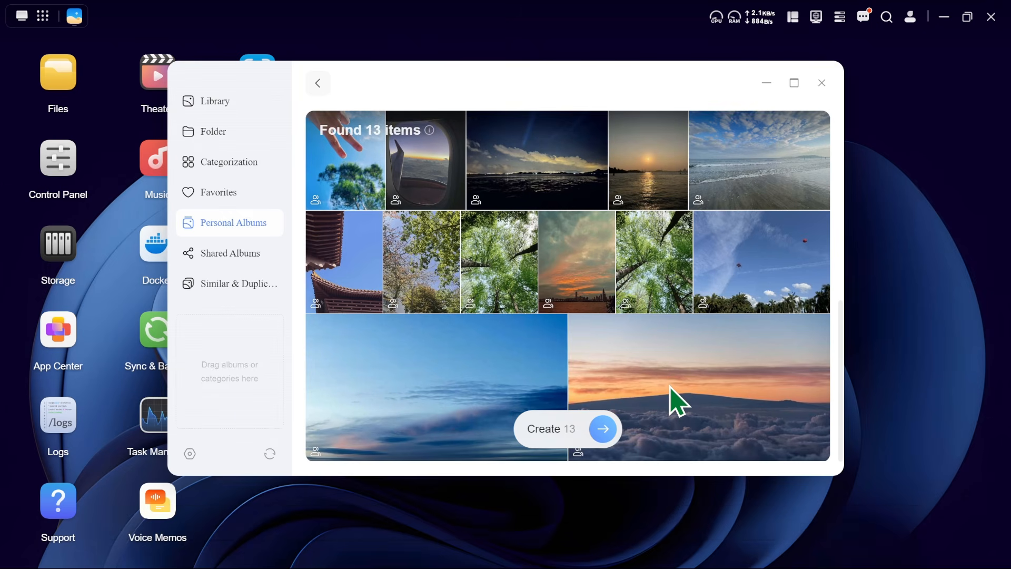
{"action": "left_click", "coordinate": [603, 428]}
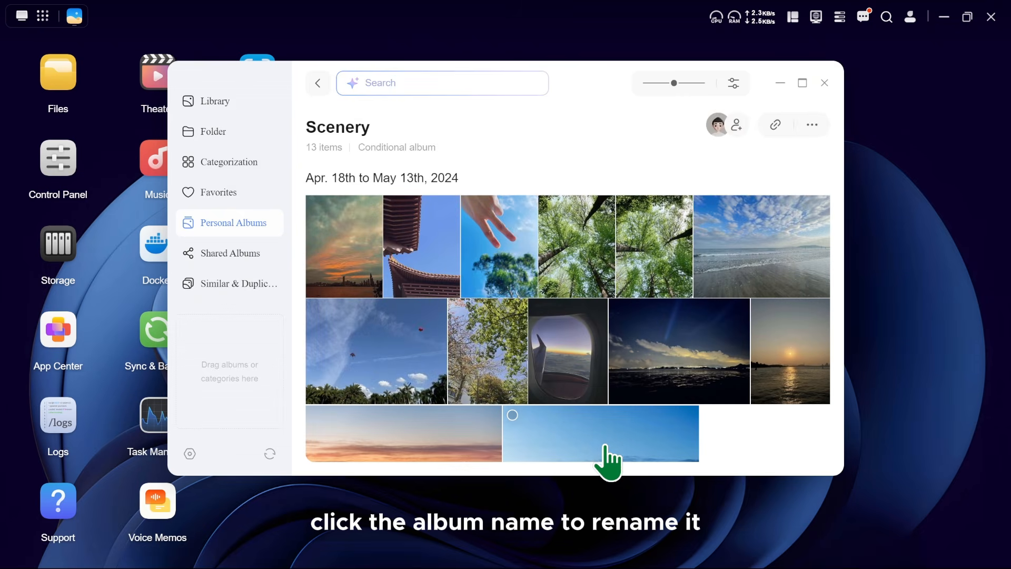
{"action": "left_click", "coordinate": [375, 129]}
{"action": "type", "text": "Sky"}
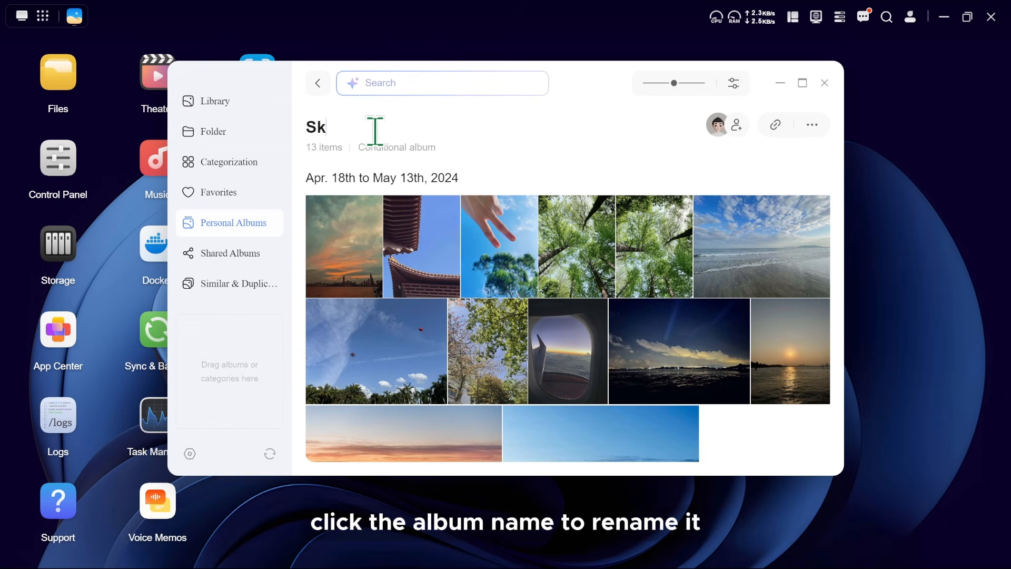
Add the Admin user group to the Sky album's internal sharing.
{"action": "left_click", "coordinate": [739, 129]}
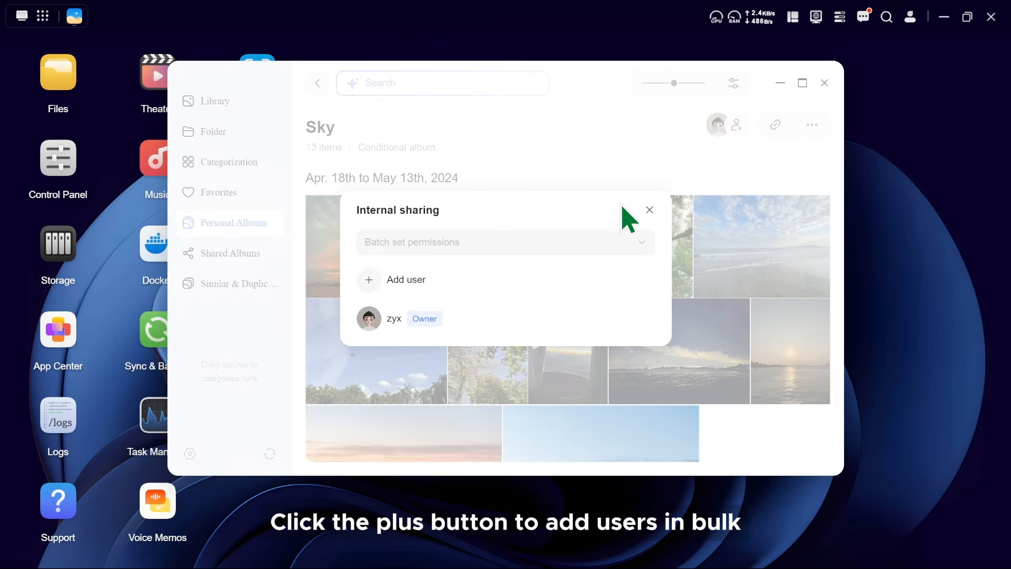
{"action": "left_click", "coordinate": [368, 277]}
{"action": "left_click", "coordinate": [337, 227]}
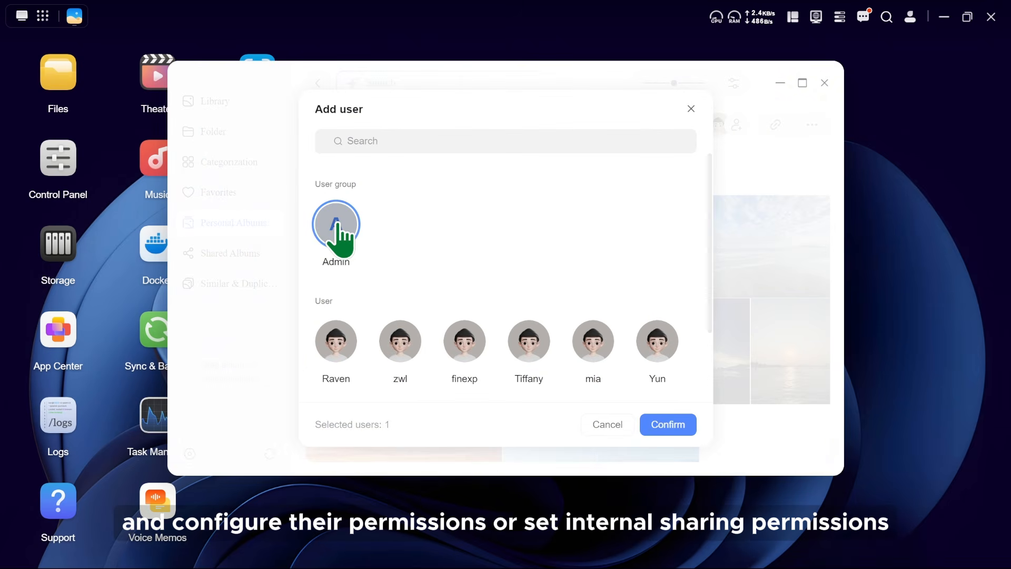
{"action": "left_click", "coordinate": [653, 424]}
Batch set the Sky album's internal sharing permission to Download and close the sharing settings.
{"action": "left_click", "coordinate": [490, 228]}
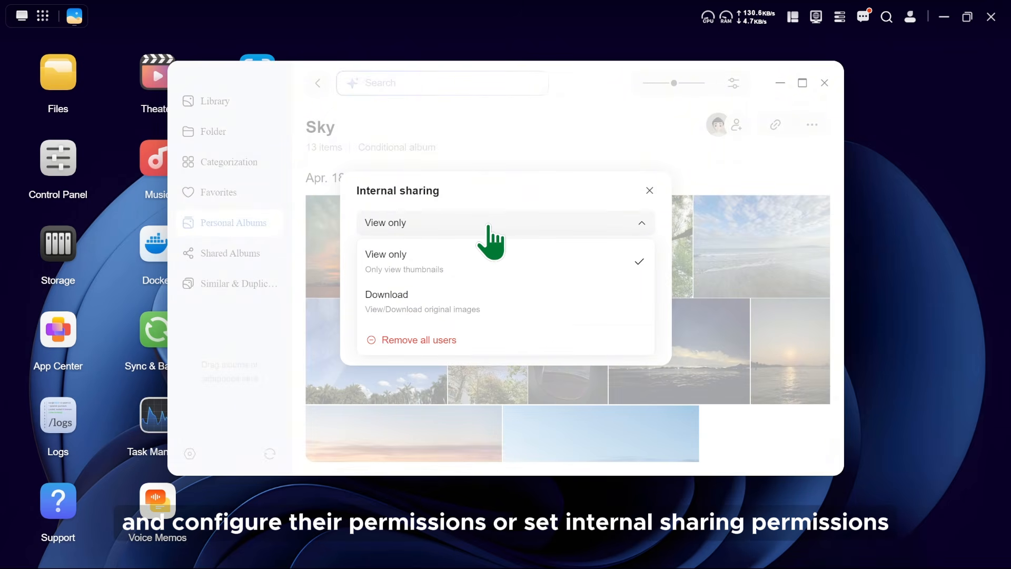
{"action": "left_click", "coordinate": [480, 305]}
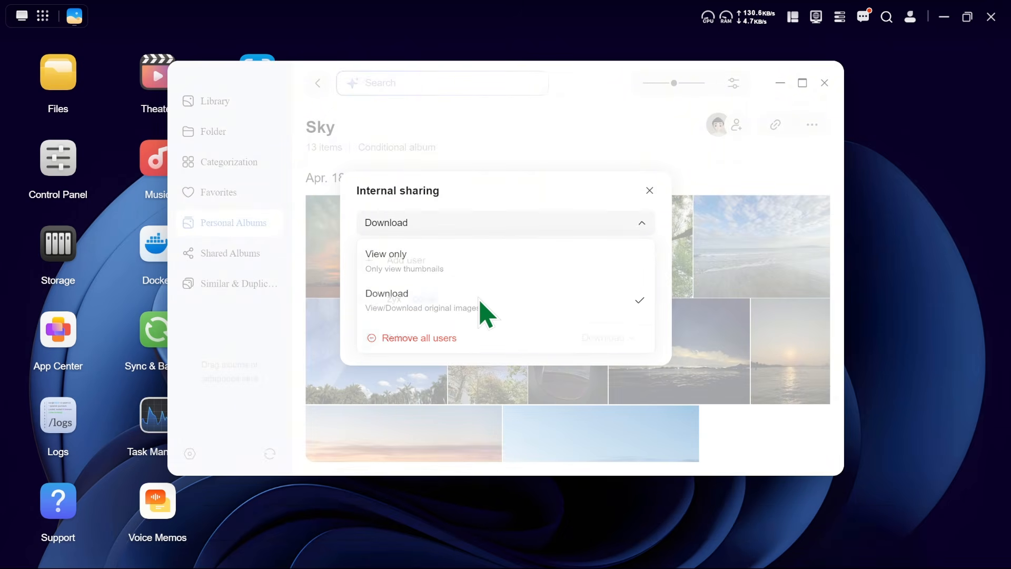
{"action": "left_click", "coordinate": [649, 191]}
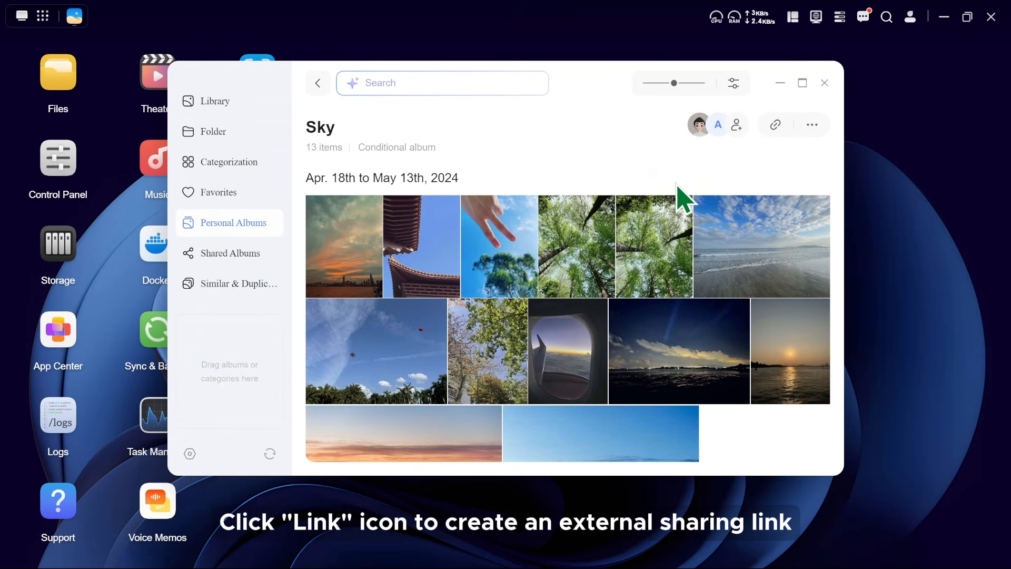
Open external link sharing for the Sky album and examine the available permission and validity options.
{"action": "left_click", "coordinate": [773, 126]}
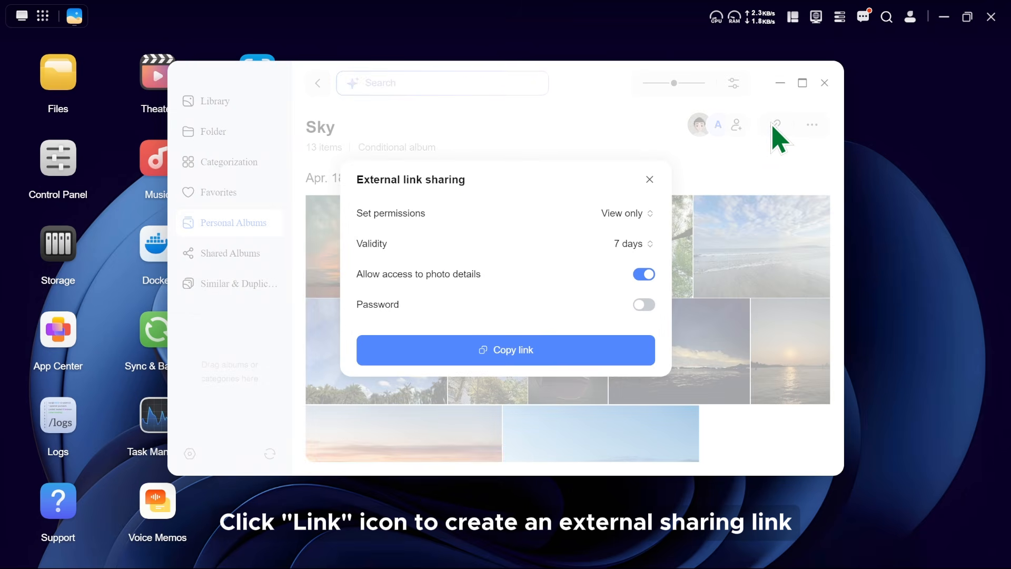
{"action": "left_click", "coordinate": [631, 213]}
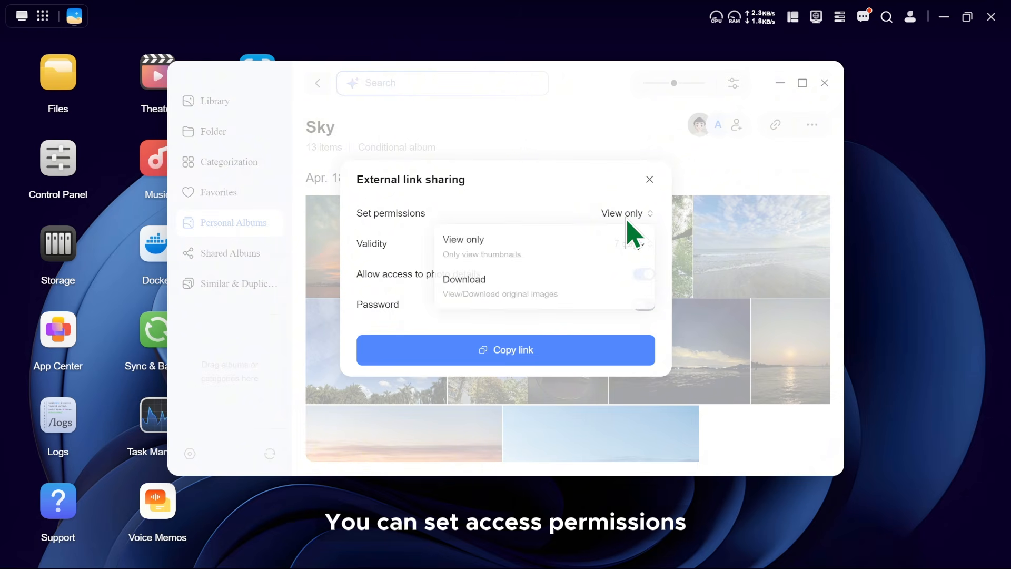
{"action": "left_click", "coordinate": [631, 220]}
{"action": "left_click", "coordinate": [628, 247]}
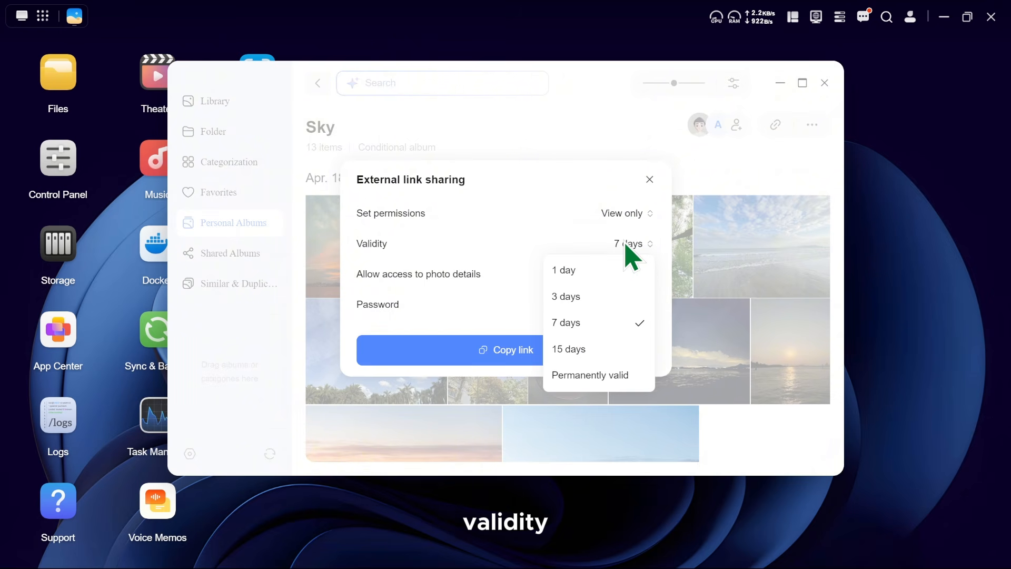
{"action": "left_click", "coordinate": [628, 248]}
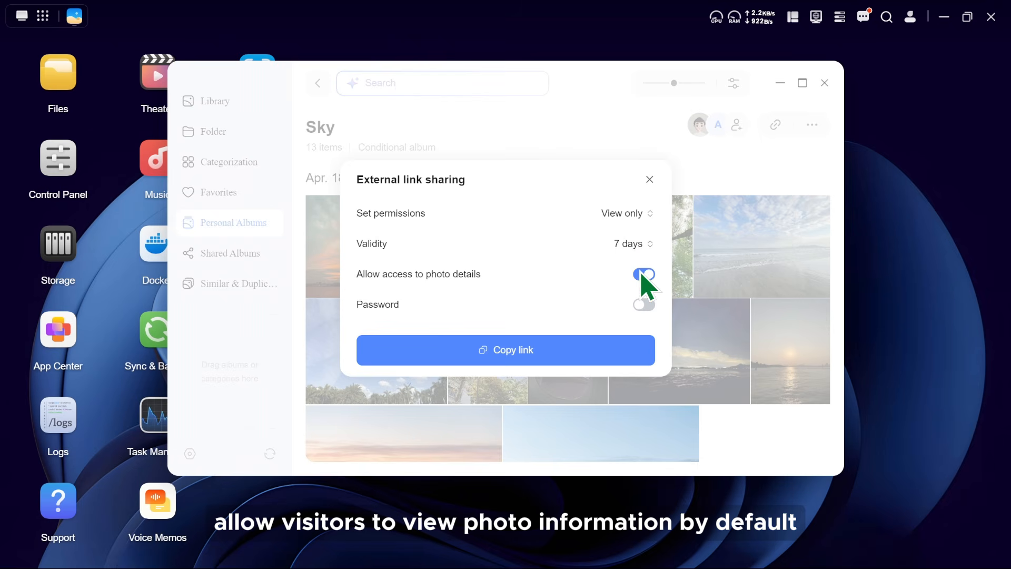
Copy the Sky album's external link with photo details access on and password protection off, and open the album's further options.
{"action": "left_click", "coordinate": [646, 276]}
{"action": "left_click", "coordinate": [645, 275]}
{"action": "left_click", "coordinate": [643, 306]}
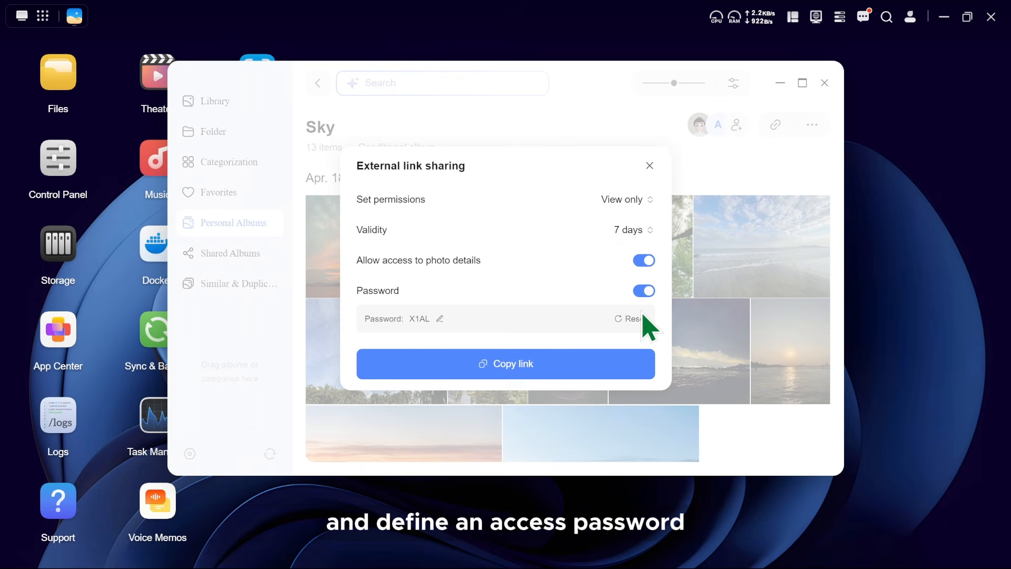
{"action": "left_click", "coordinate": [643, 290]}
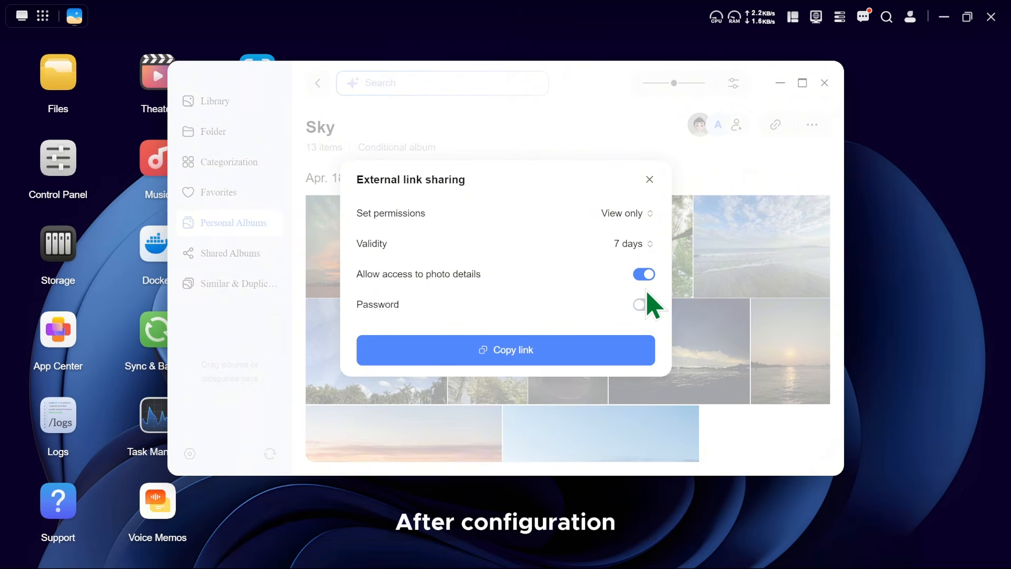
{"action": "left_click", "coordinate": [535, 352]}
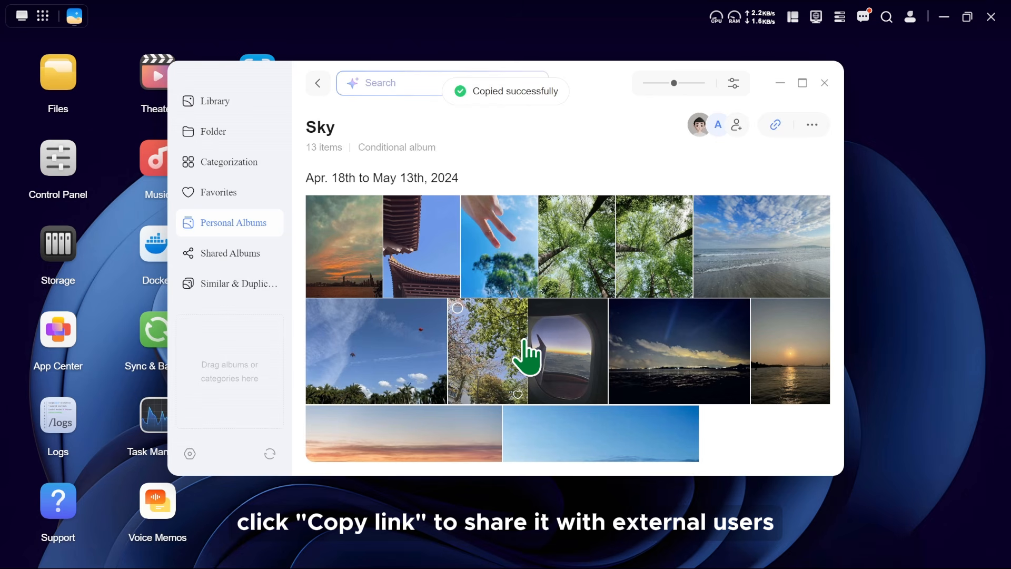
{"action": "left_click", "coordinate": [811, 125]}
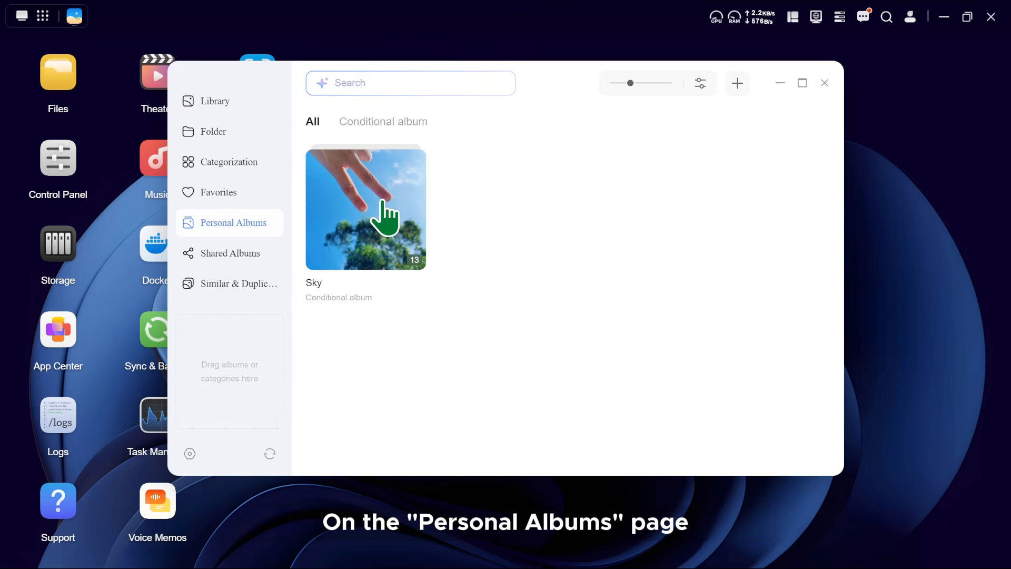
Add the first two listed users to the Sky album's internal sharing from the Personal Albums page.
{"action": "right_click", "coordinate": [382, 200]}
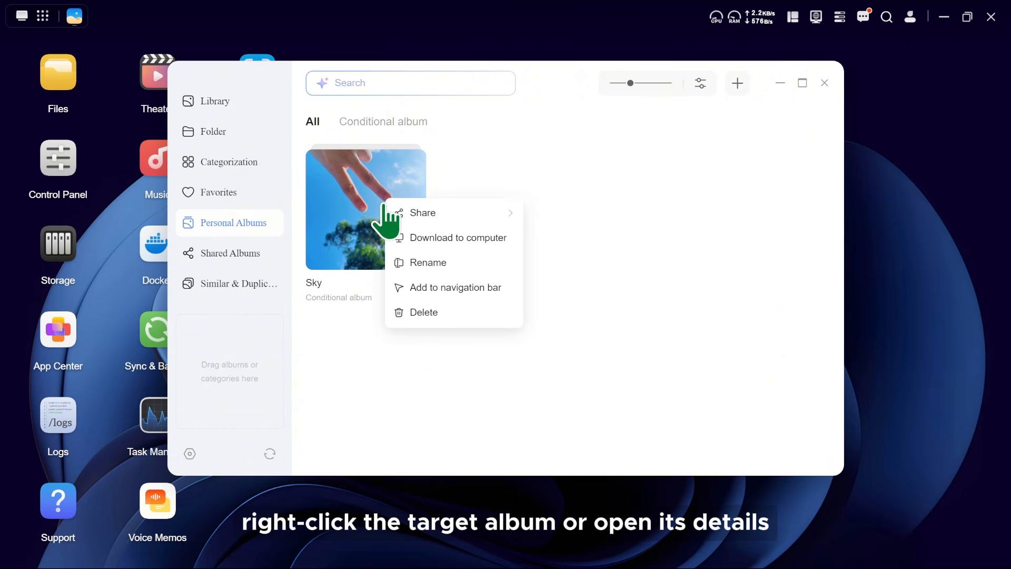
{"action": "mouse_move", "coordinate": [457, 216]}
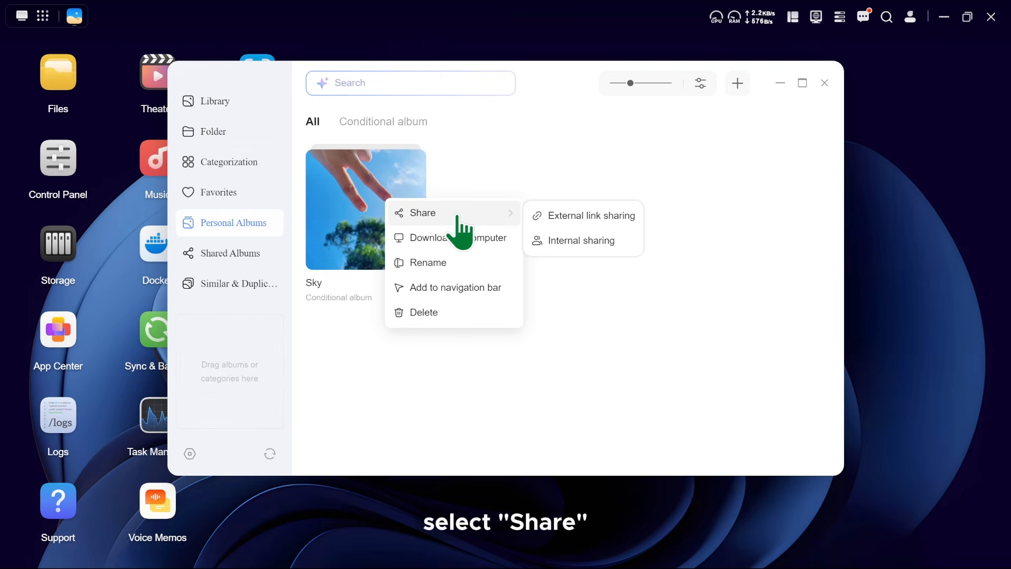
{"action": "left_click", "coordinate": [593, 243]}
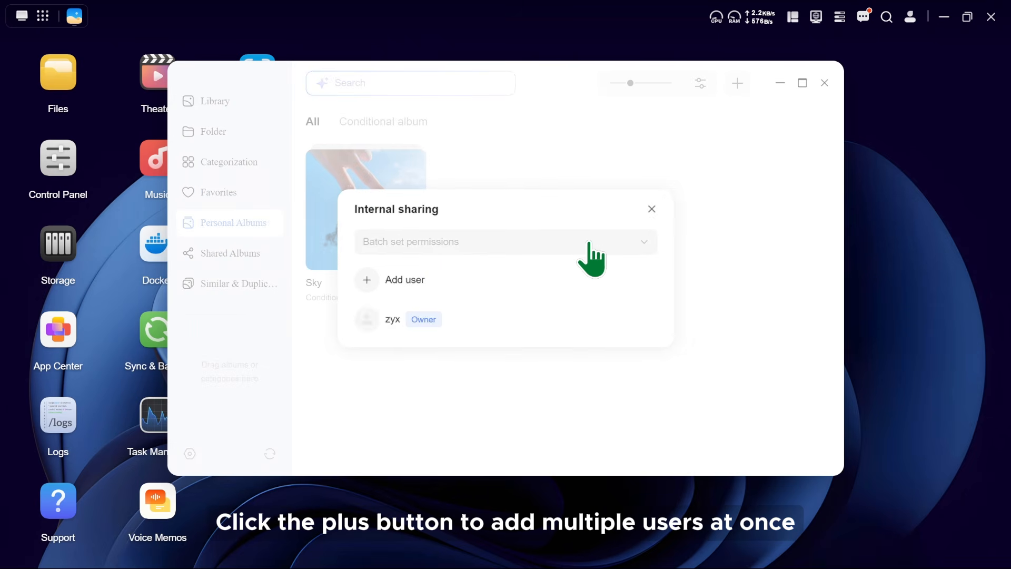
{"action": "left_click", "coordinate": [401, 281]}
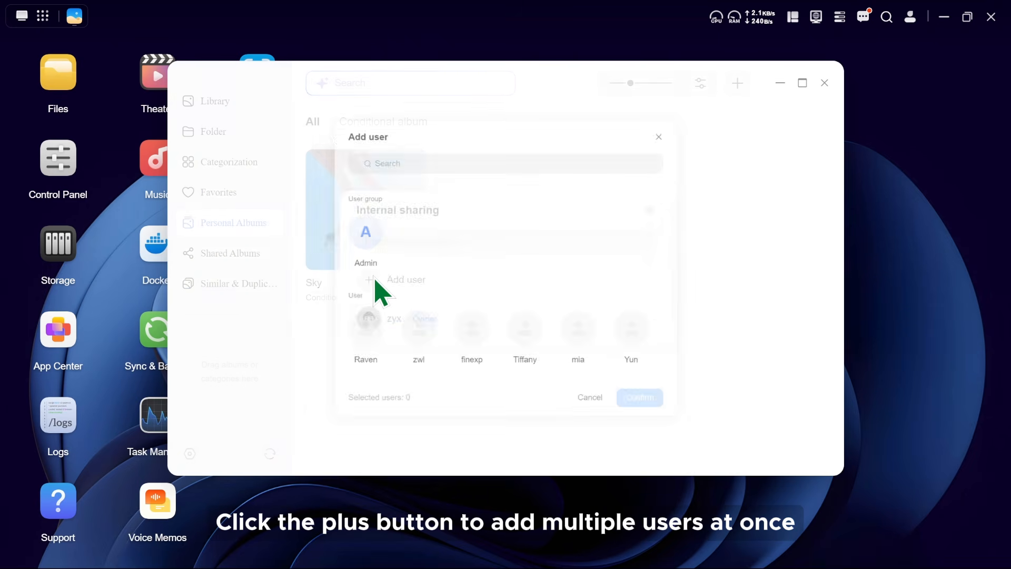
{"action": "left_click", "coordinate": [340, 341]}
{"action": "left_click", "coordinate": [394, 343]}
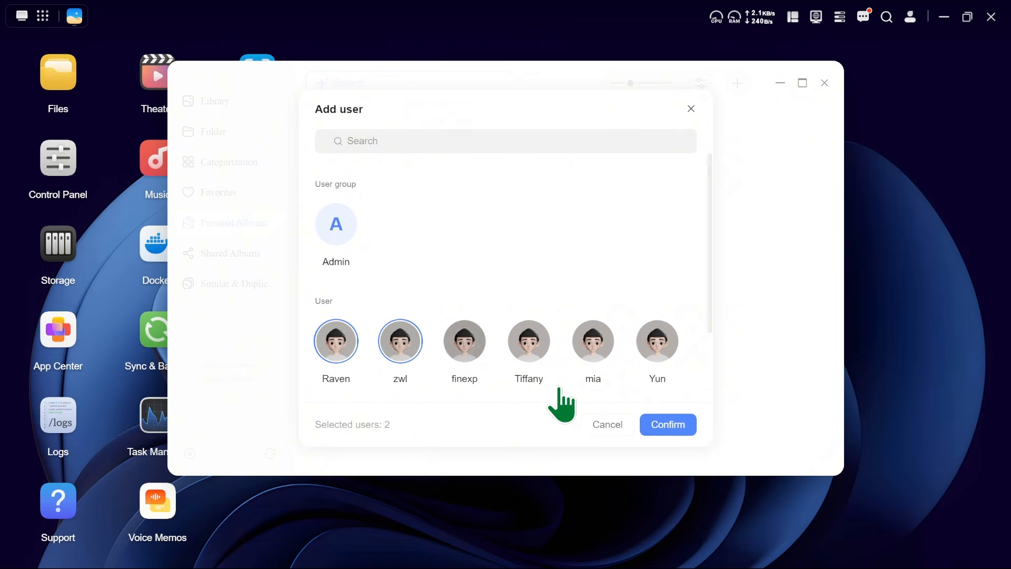
{"action": "left_click", "coordinate": [668, 424]}
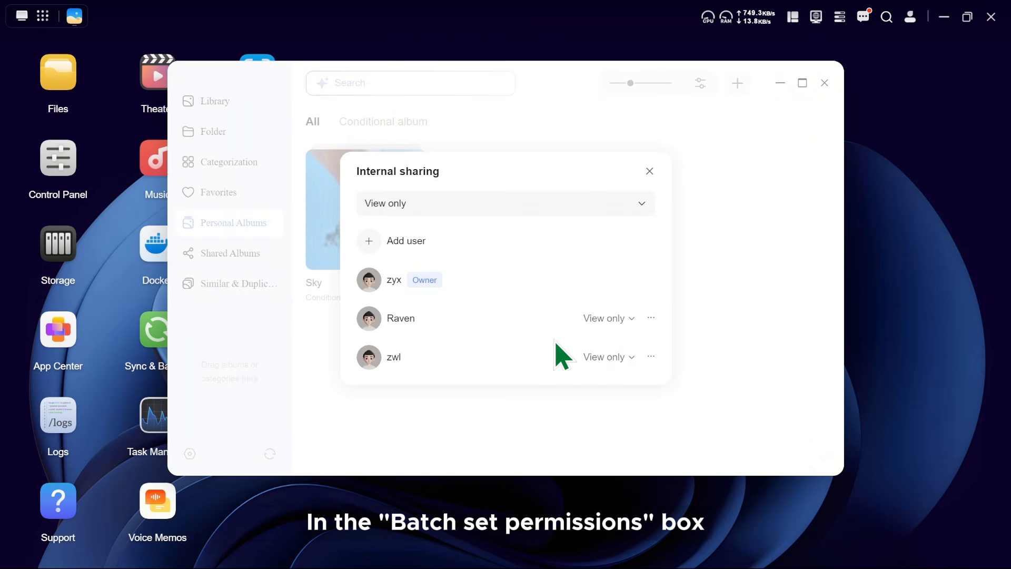
Batch set the permission of the Sky album's added users to Download and close the internal sharing settings.
{"action": "left_click", "coordinate": [506, 210]}
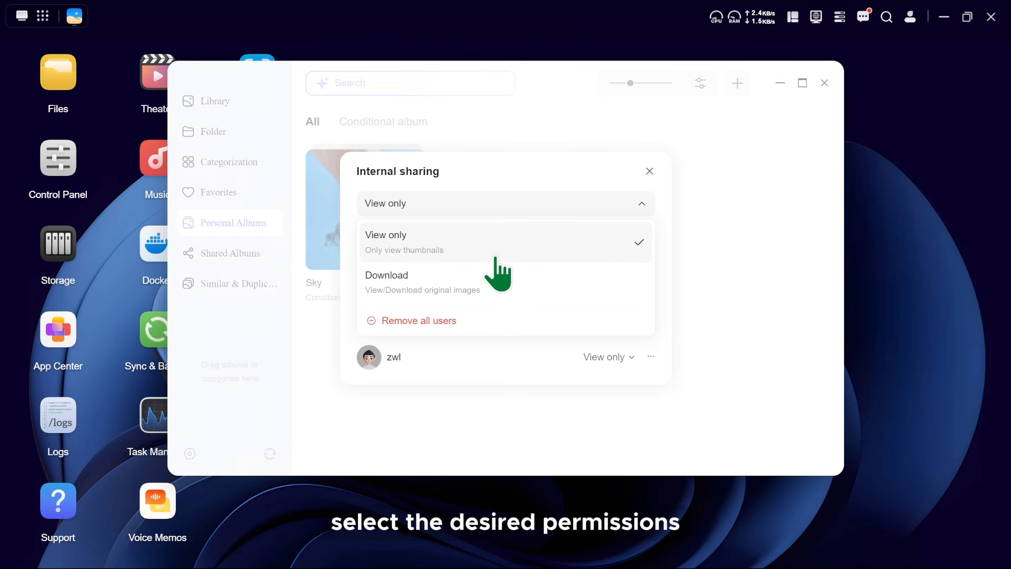
{"action": "left_click", "coordinate": [498, 283]}
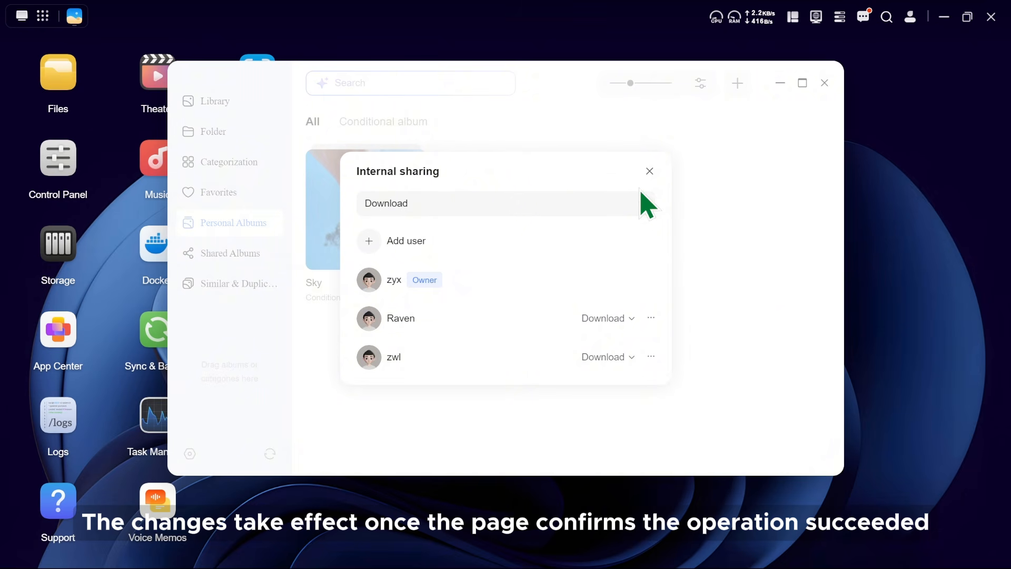
{"action": "left_click", "coordinate": [649, 172]}
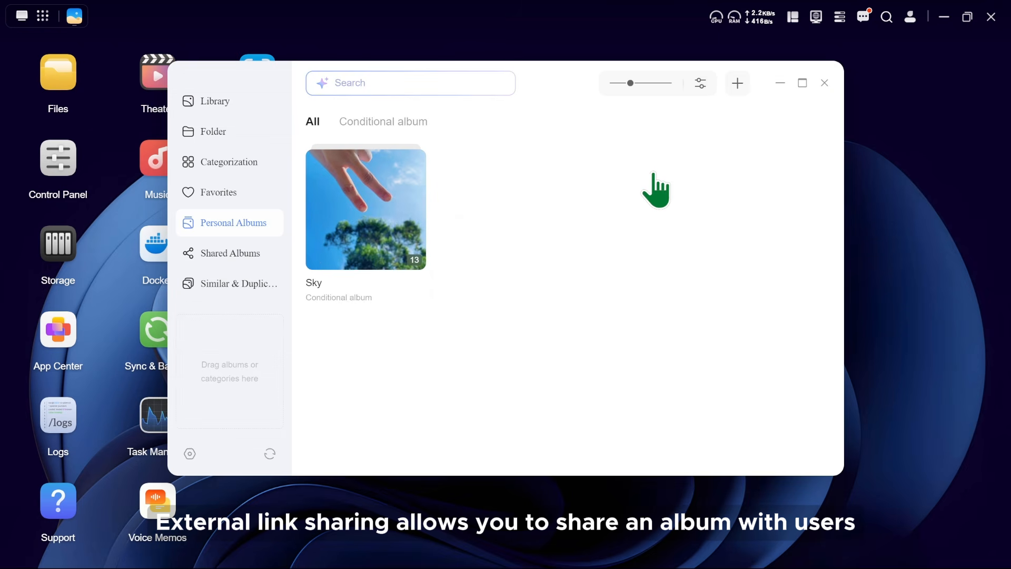
Set the Sky album's external link permission to Download and its validity to 1 day.
{"action": "right_click", "coordinate": [389, 218]}
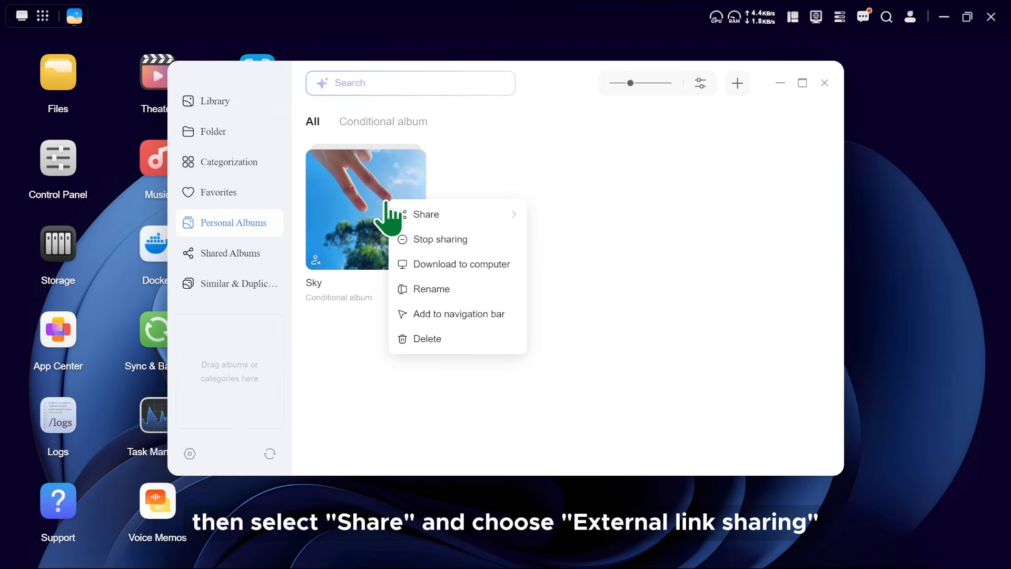
{"action": "mouse_move", "coordinate": [449, 216]}
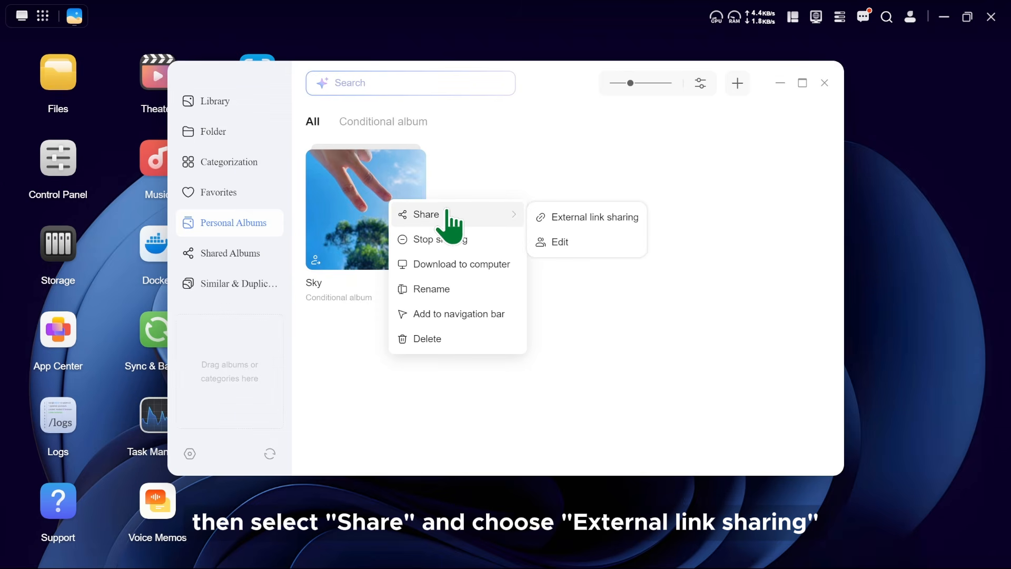
{"action": "left_click", "coordinate": [581, 220]}
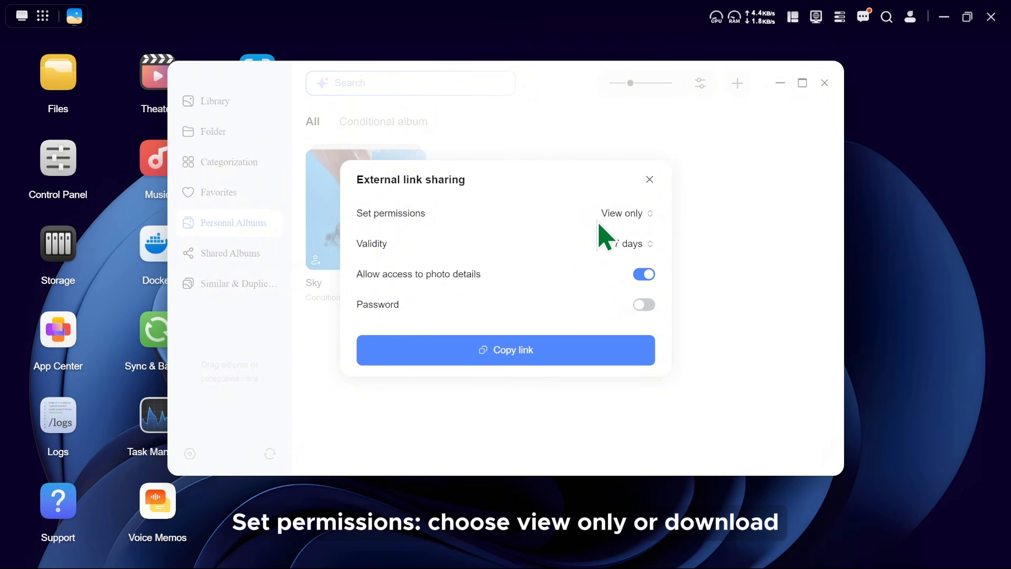
{"action": "left_click", "coordinate": [624, 217]}
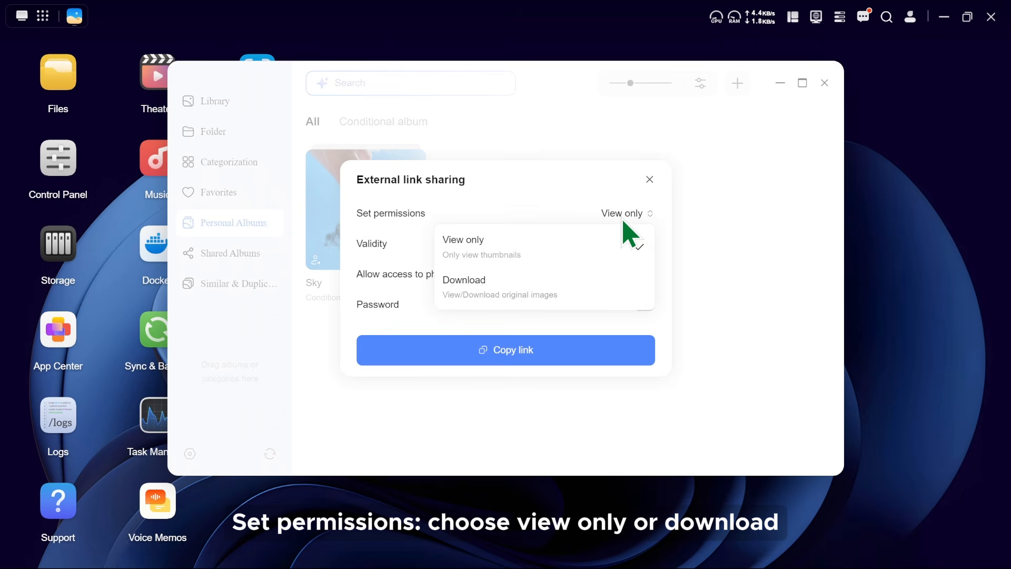
{"action": "left_click", "coordinate": [605, 290]}
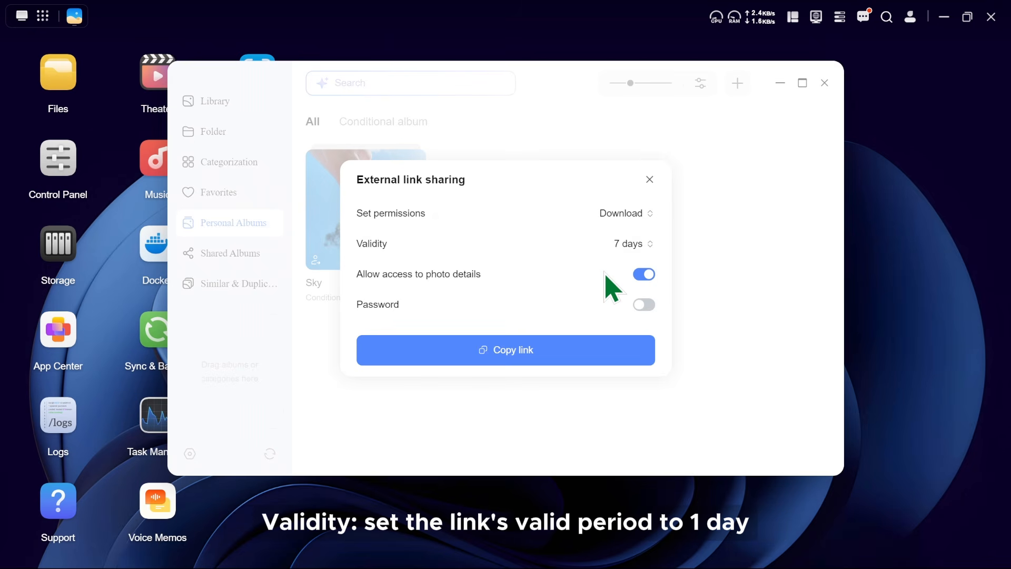
{"action": "left_click", "coordinate": [629, 245]}
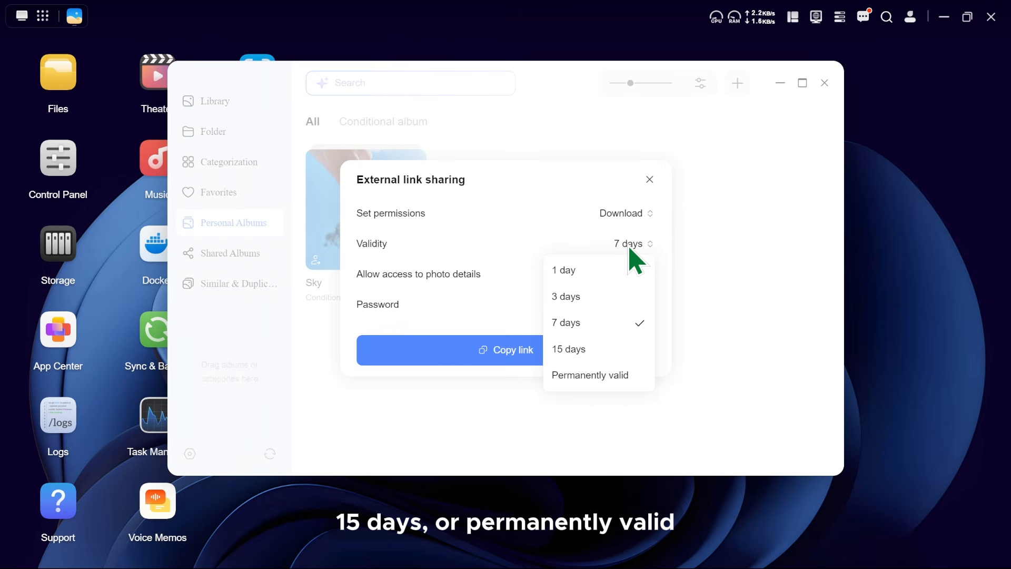
{"action": "left_click", "coordinate": [616, 268]}
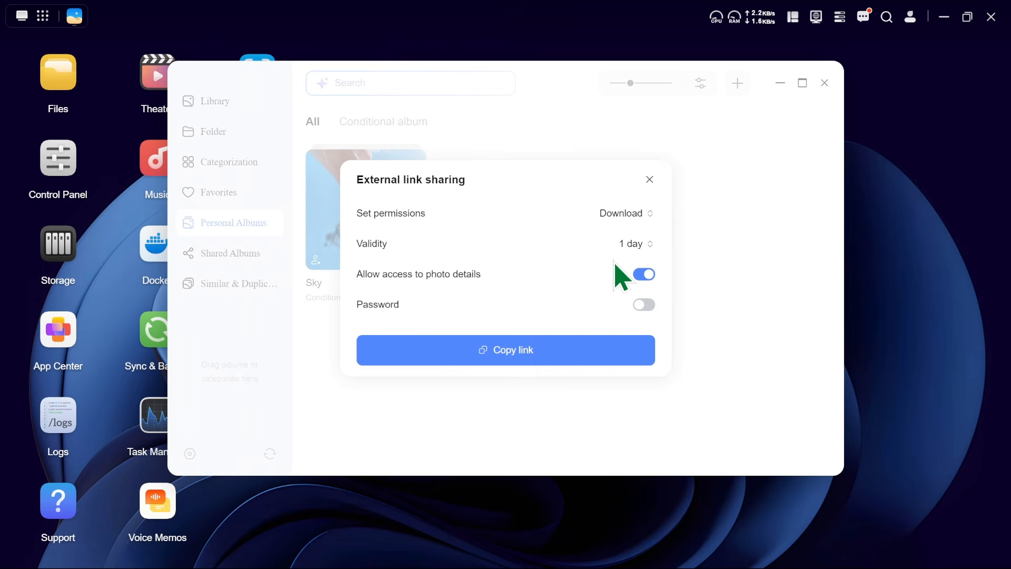
Switch the link's password protection on and off again, and copy the Sky album's external link.
{"action": "left_click", "coordinate": [643, 304]}
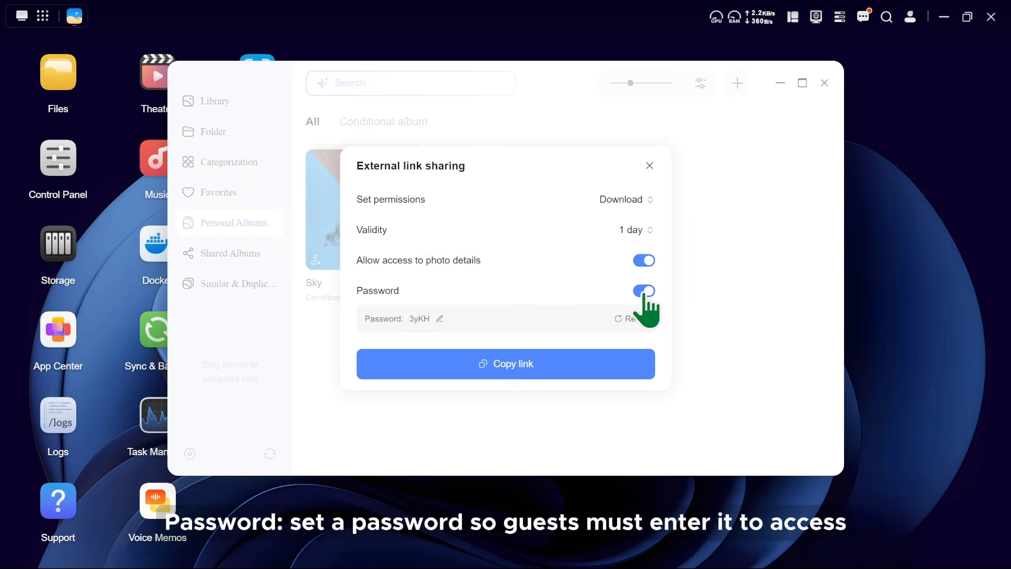
{"action": "left_click", "coordinate": [643, 305]}
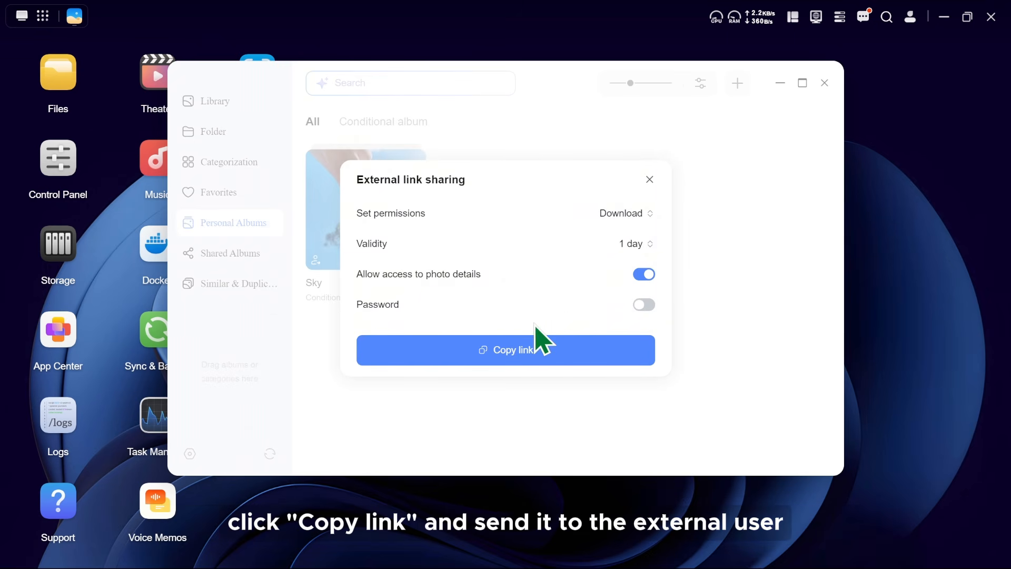
{"action": "left_click", "coordinate": [506, 350]}
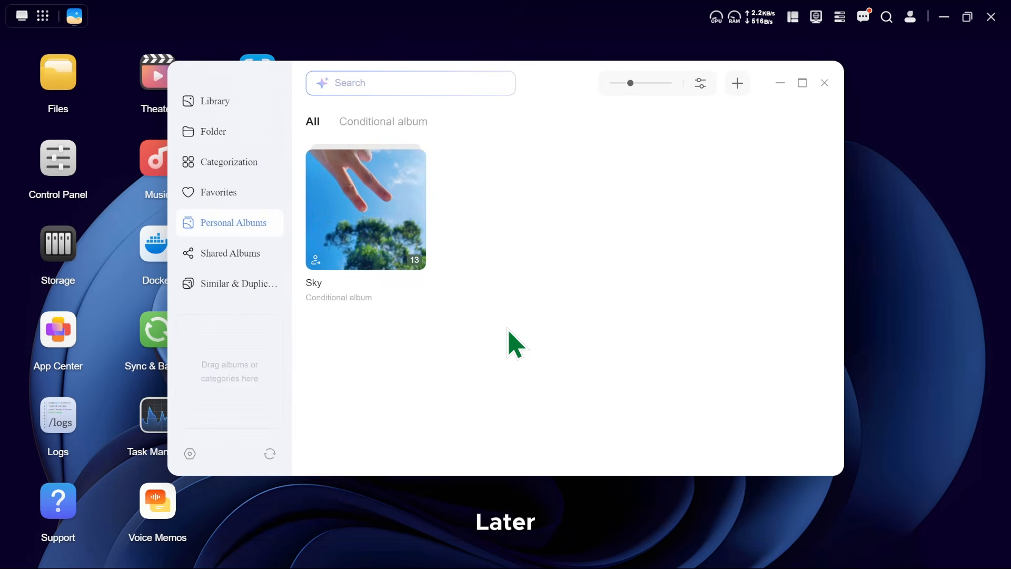
Open the sharing management section of the photo settings to view the shared links.
{"action": "left_click", "coordinate": [189, 453]}
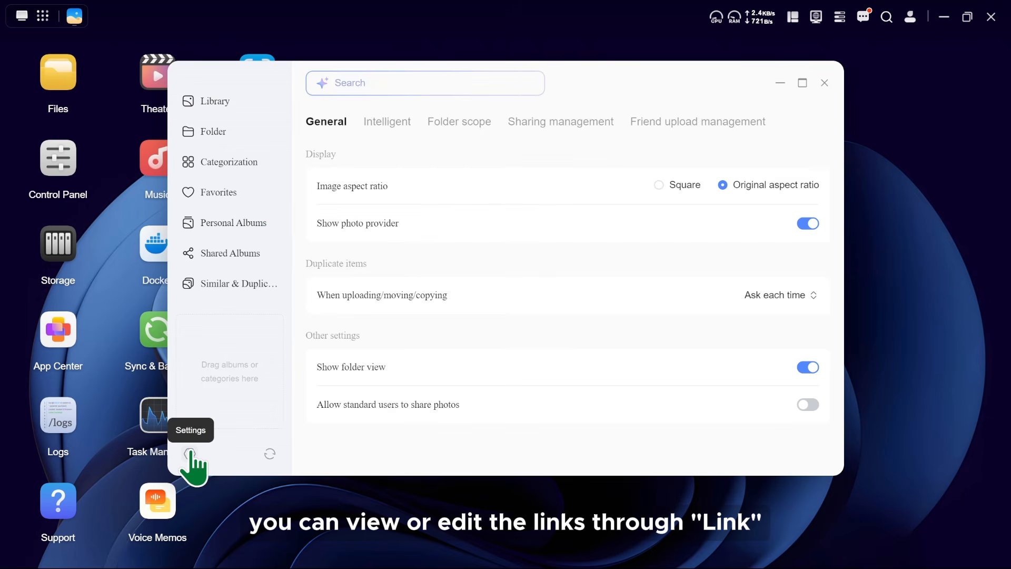
{"action": "left_click", "coordinate": [559, 124]}
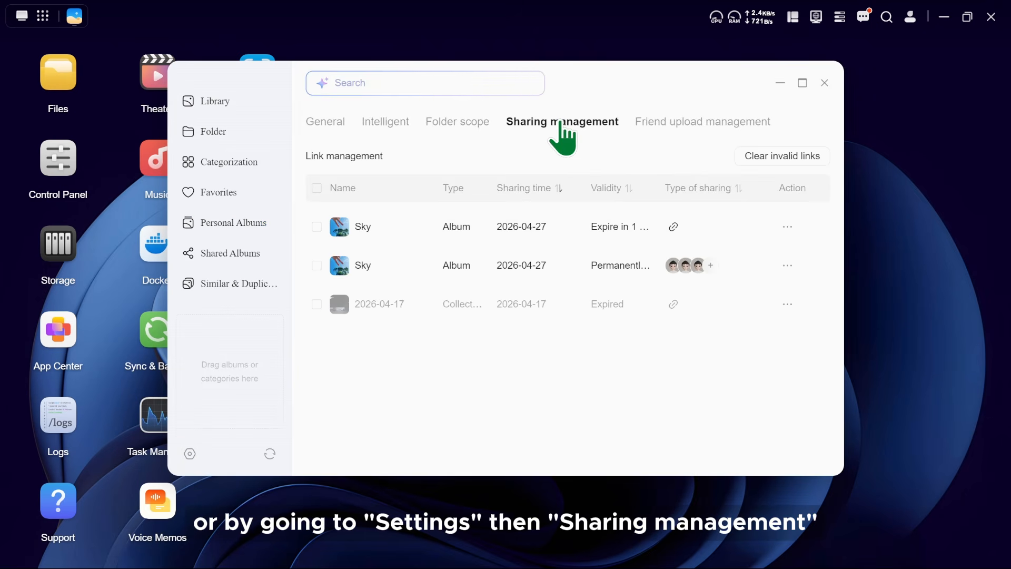